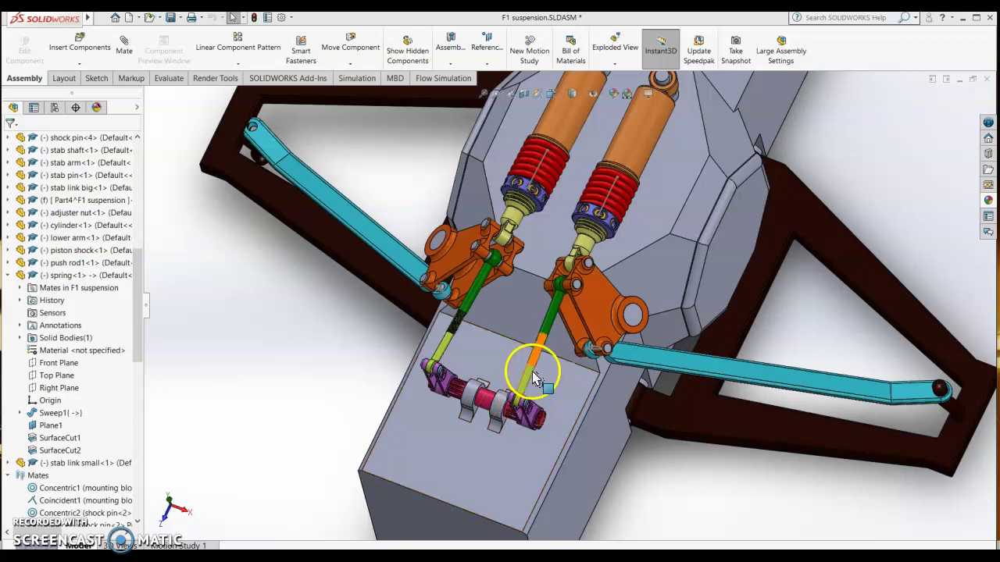
- Open the green stab link big component from the suspension assembly as its own part
right_click(551, 320)
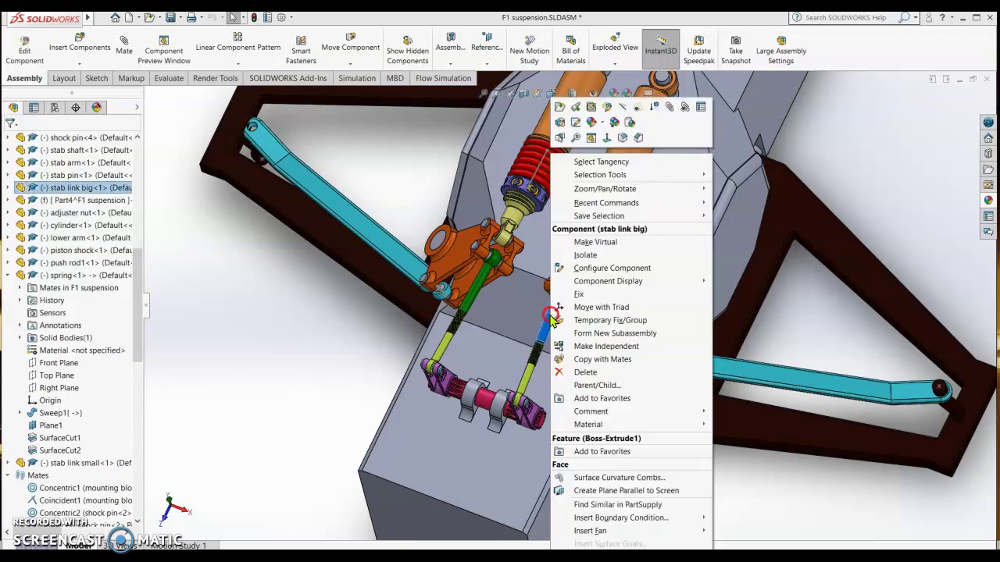
click(553, 346)
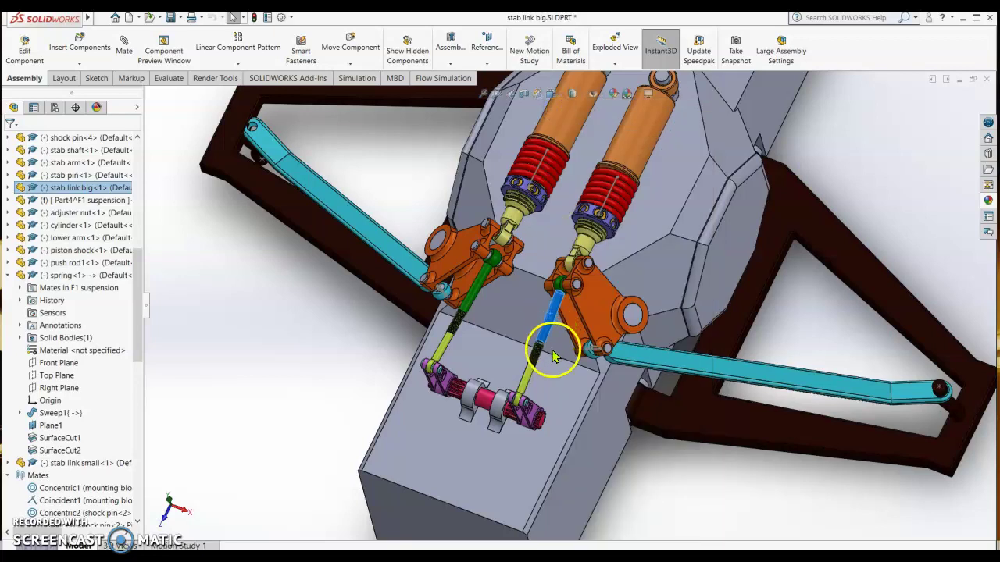
middle_drag(550, 404, 561, 339)
scroll(576, 414, up, 5)
middle_drag(576, 415, 507, 281)
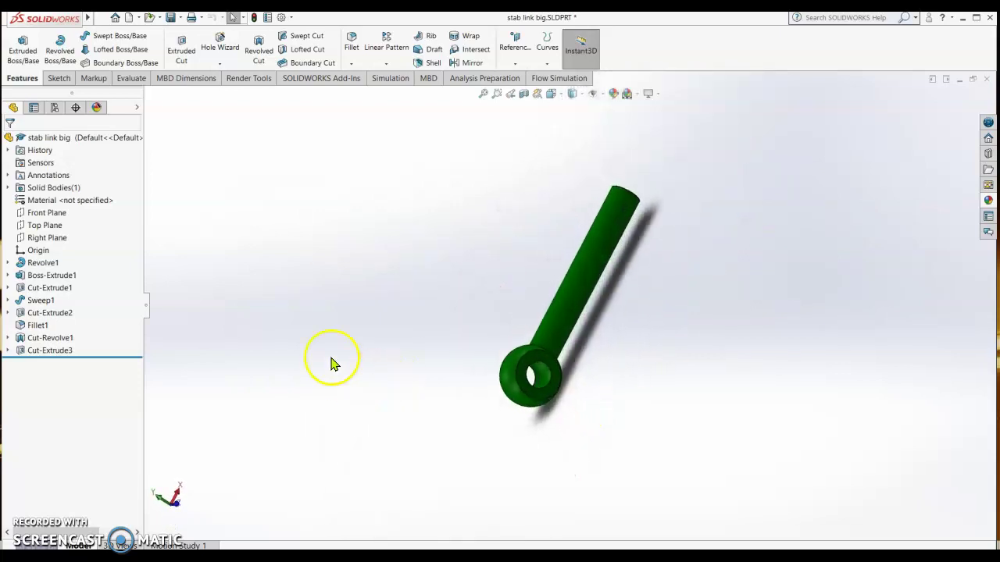
- Roll the part history back to just after Revolve1 and open Sketch1 to examine the ball's profile
drag(117, 356, 111, 269)
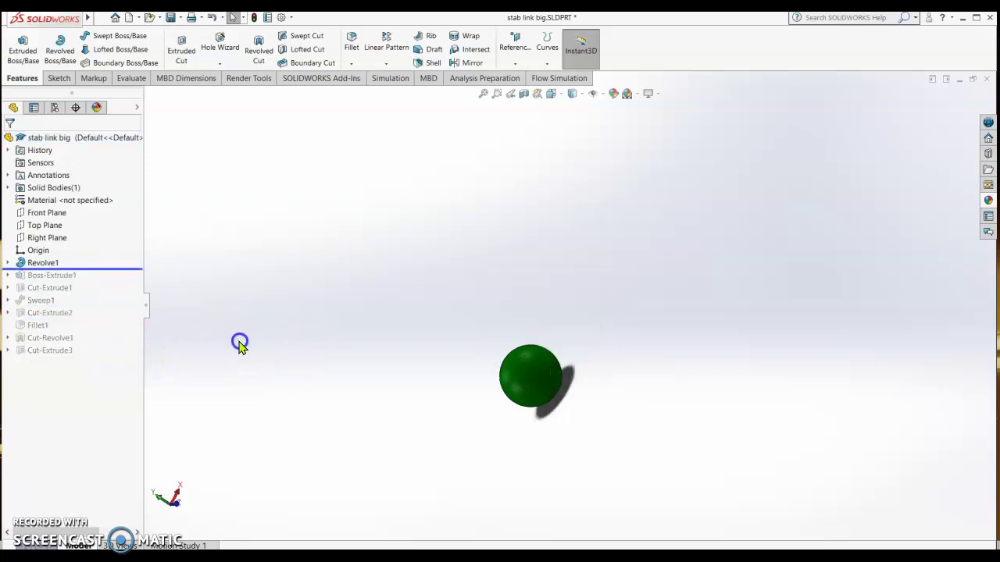
click(8, 263)
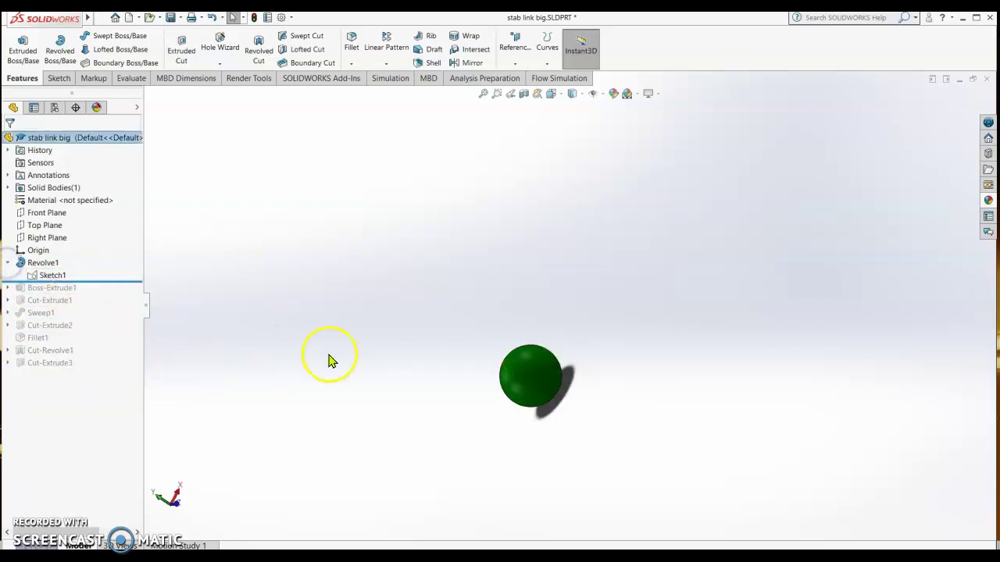
click(46, 274)
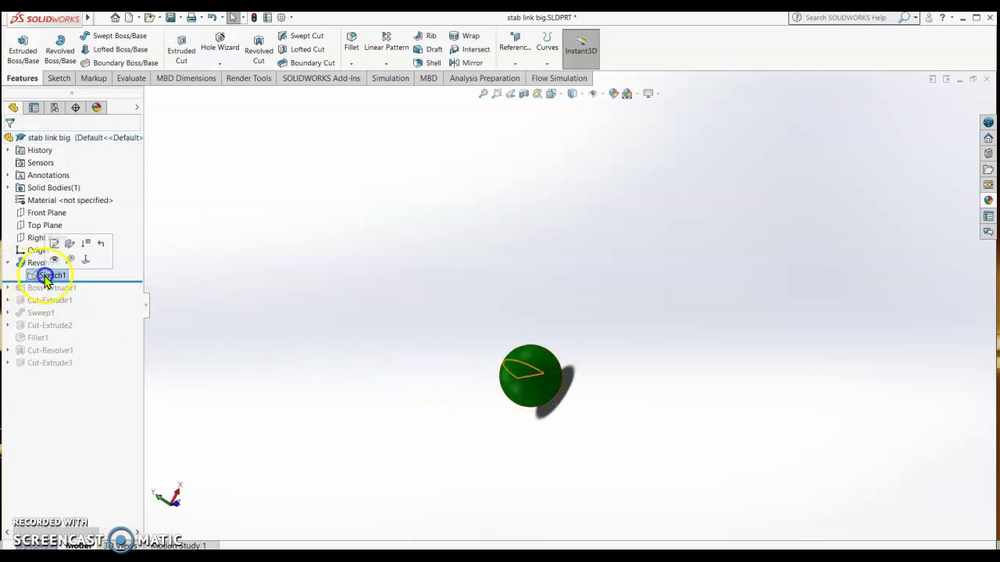
click(53, 246)
mouse_move(599, 401)
middle_down()
mouse_move(580, 419)
mouse_move(540, 407)
mouse_move(609, 324)
middle_up()
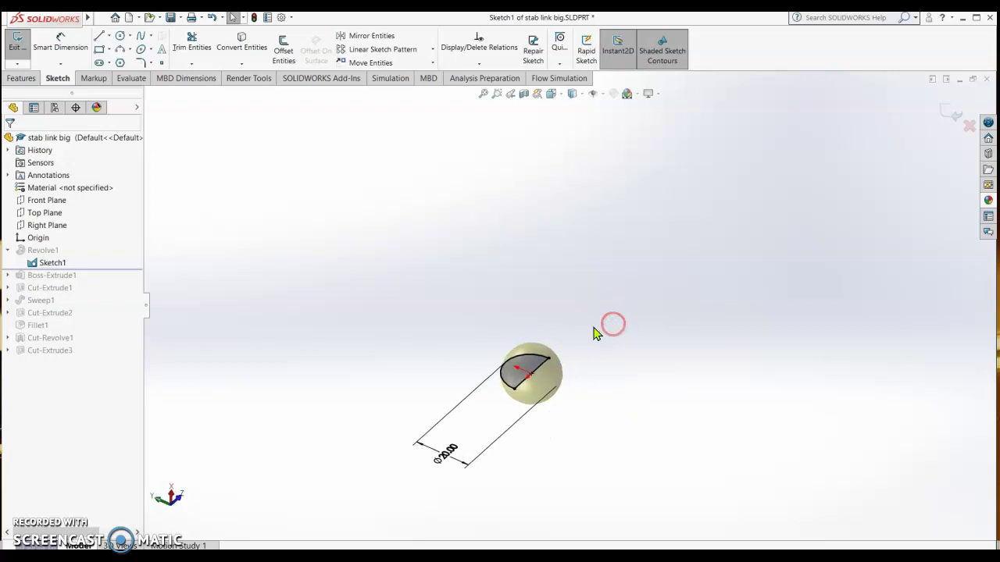
key(space)
scroll(596, 335, down, 5)
click(117, 71)
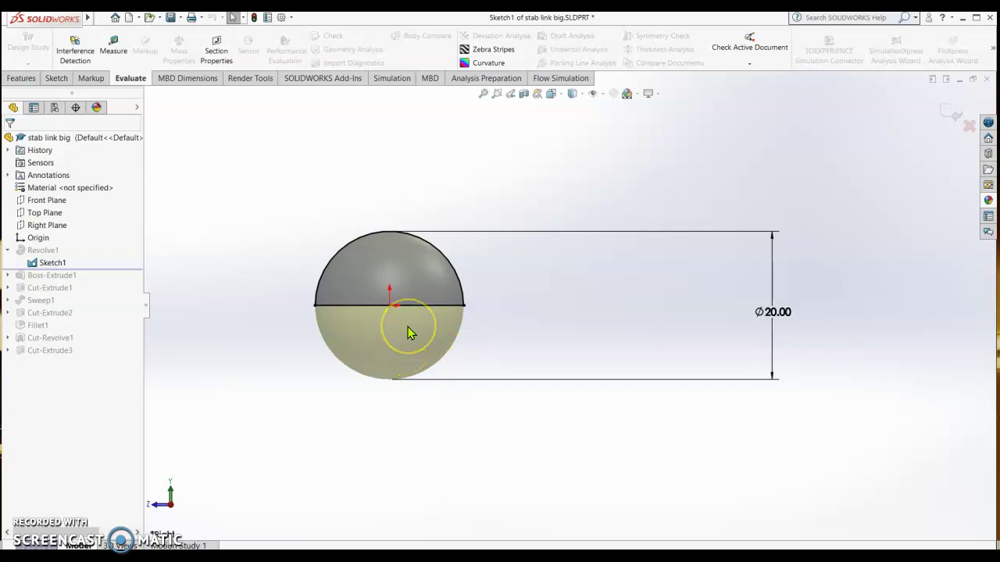
- Exit Sketch1 and review the axis and angle settings in the Revolve1 definition
click(950, 111)
click(53, 264)
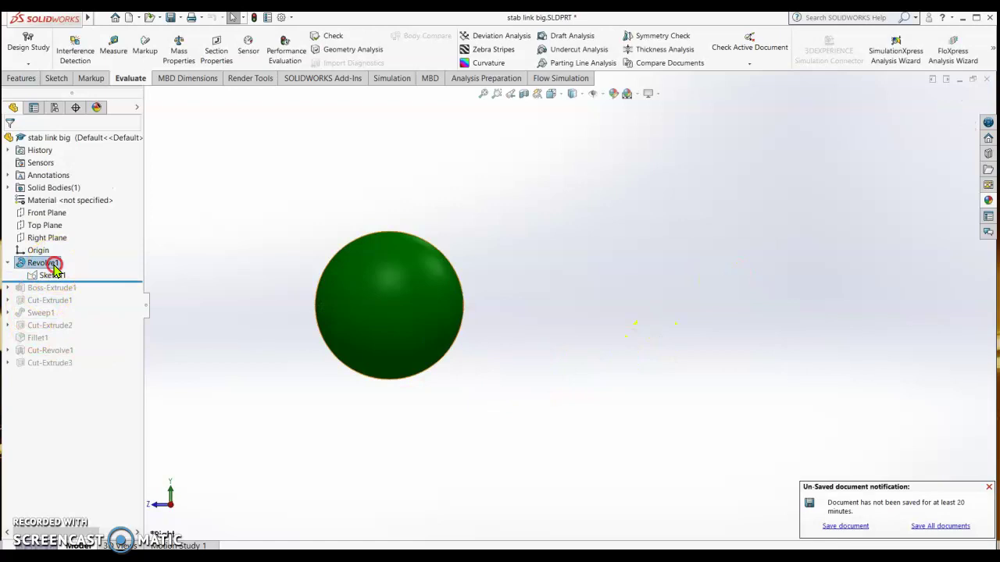
right_click(53, 266)
click(67, 233)
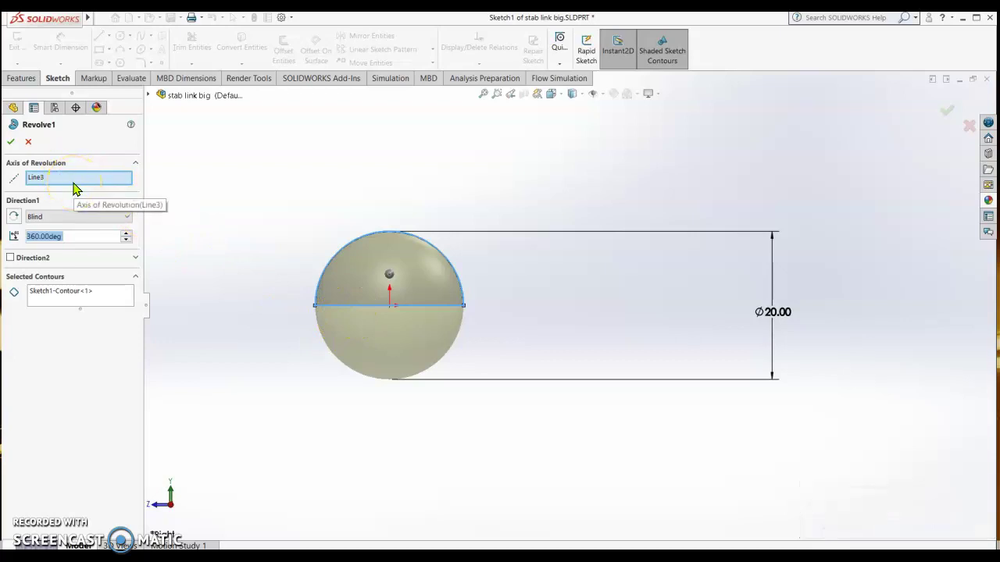
click(10, 142)
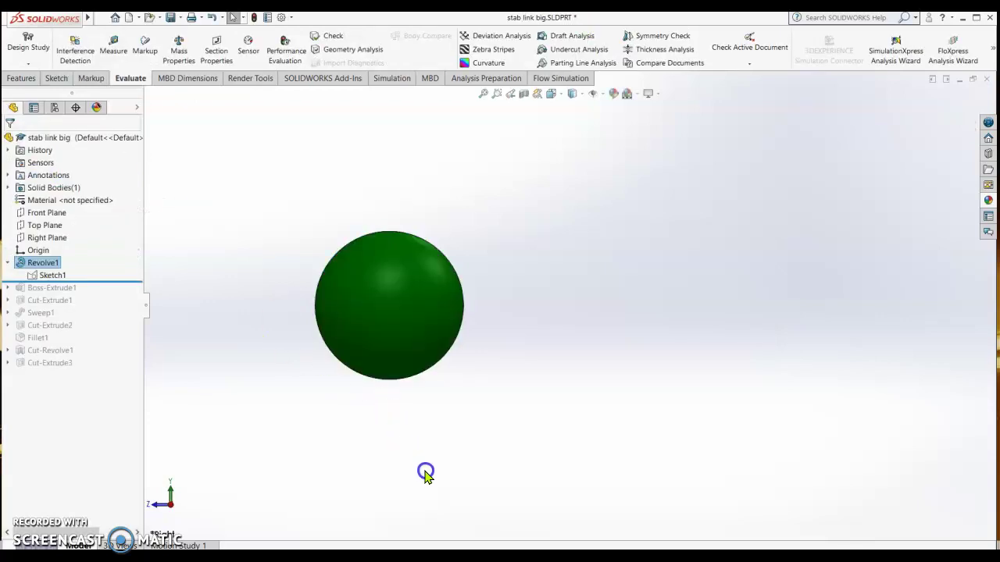
- Roll the history forward to include Boss-Extrude1 and open Sketch3 to examine the shank's circle
drag(116, 281, 113, 297)
middle_drag(339, 474, 380, 406)
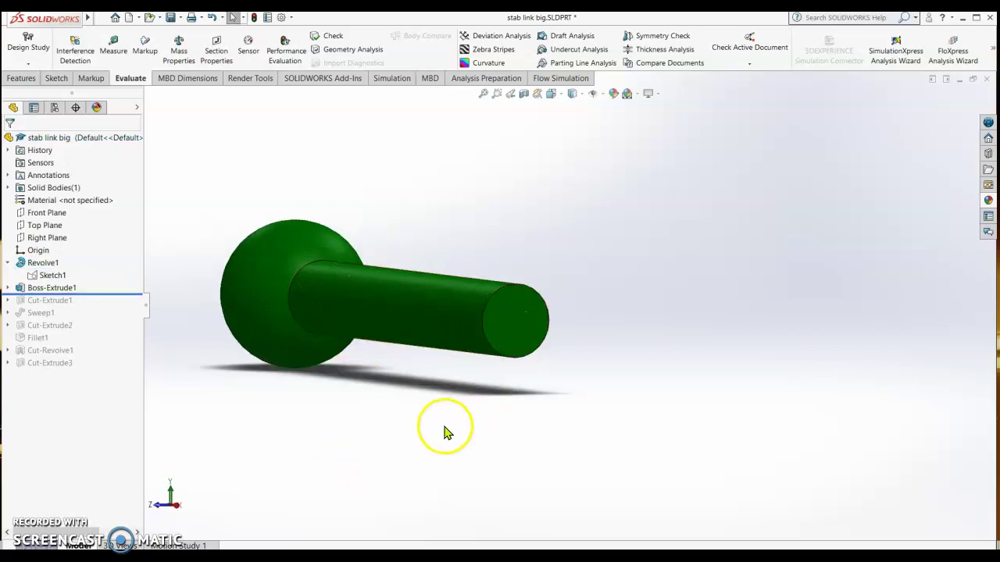
scroll(445, 432, up, 3)
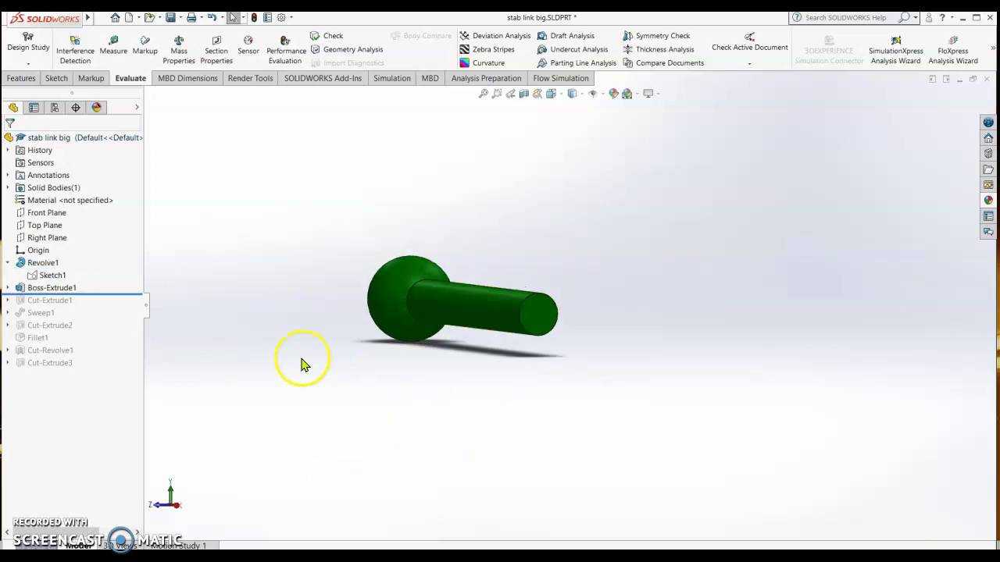
click(9, 288)
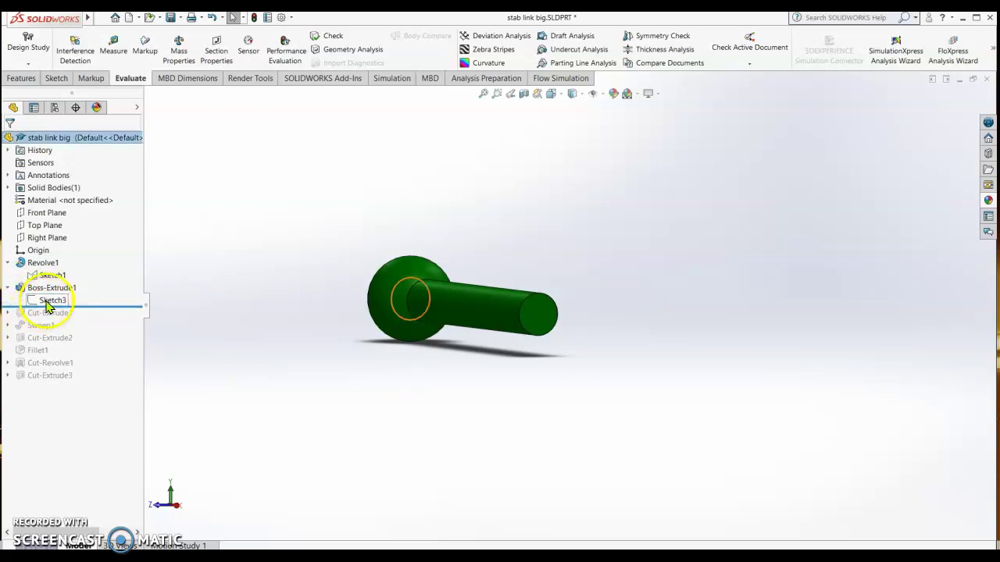
right_click(46, 302)
click(56, 269)
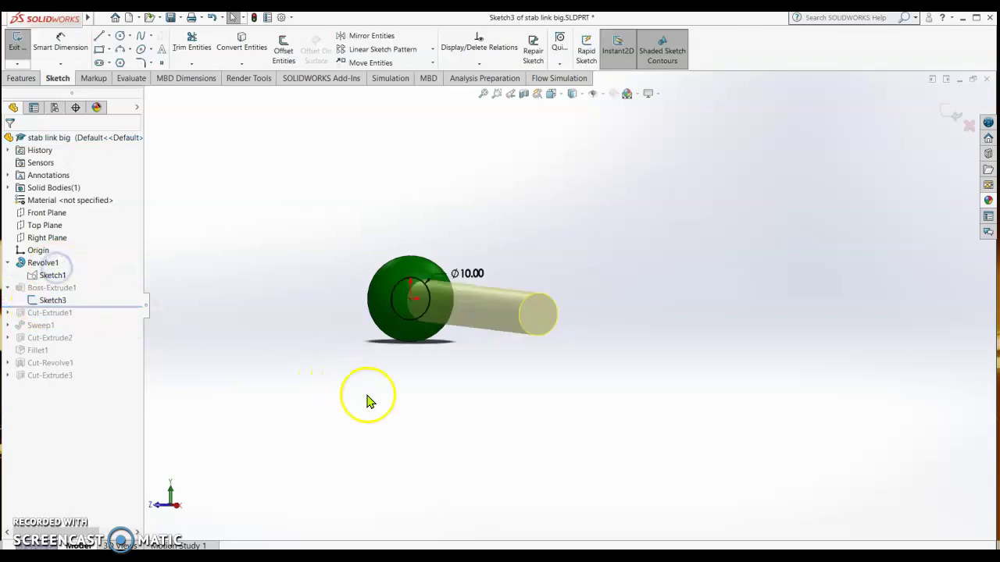
middle_drag(395, 378, 403, 443)
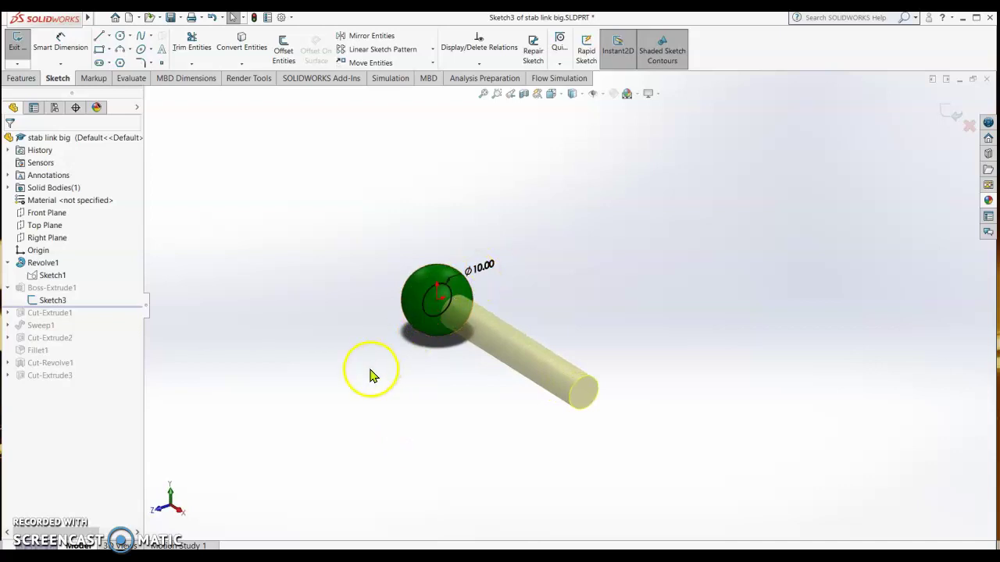
scroll(442, 324, down, 4)
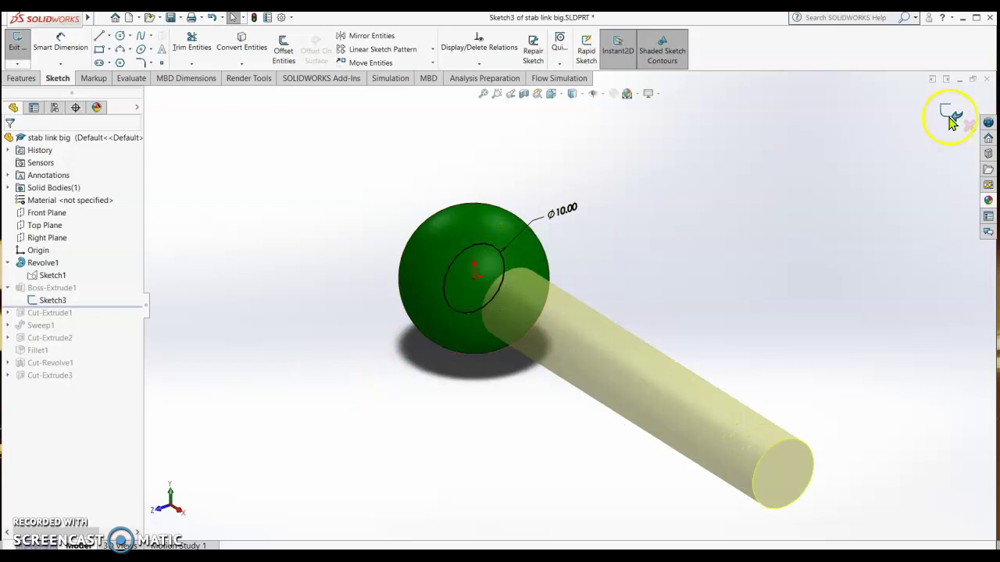
- Exit Sketch3 and review the depth and direction settings in the Boss-Extrude1 definition
click(945, 121)
click(43, 289)
right_click(43, 289)
click(49, 258)
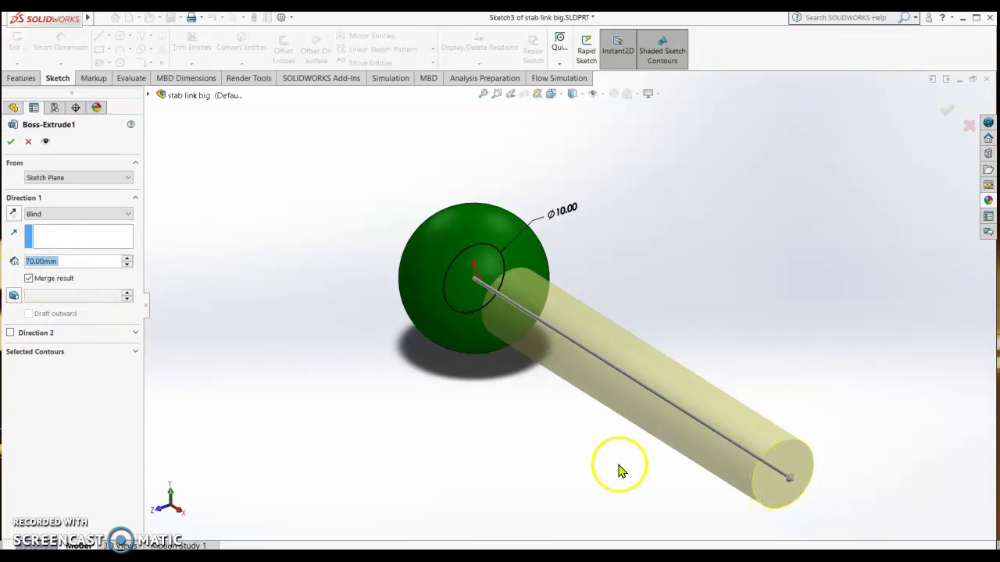
middle_drag(468, 414, 471, 418)
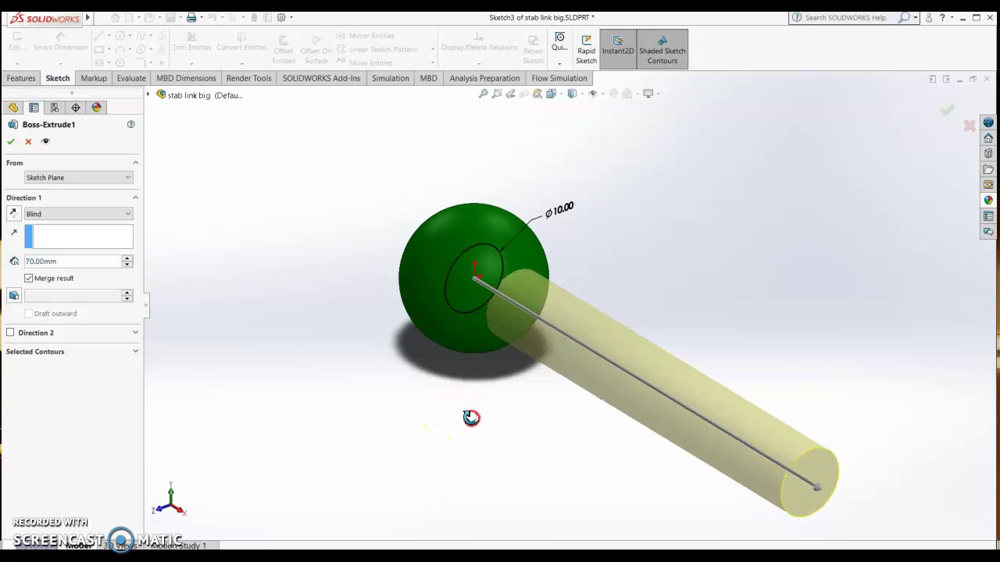
click(27, 143)
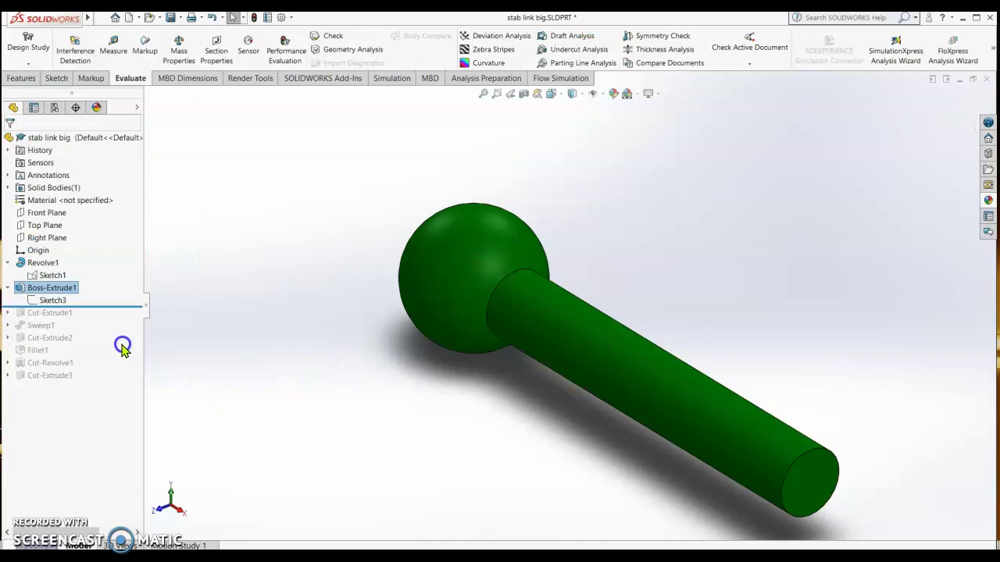
- Roll the history forward to include Cut-Extrude1 and open Sketch4 to examine the bore circle on the shank's end face
drag(108, 306, 110, 321)
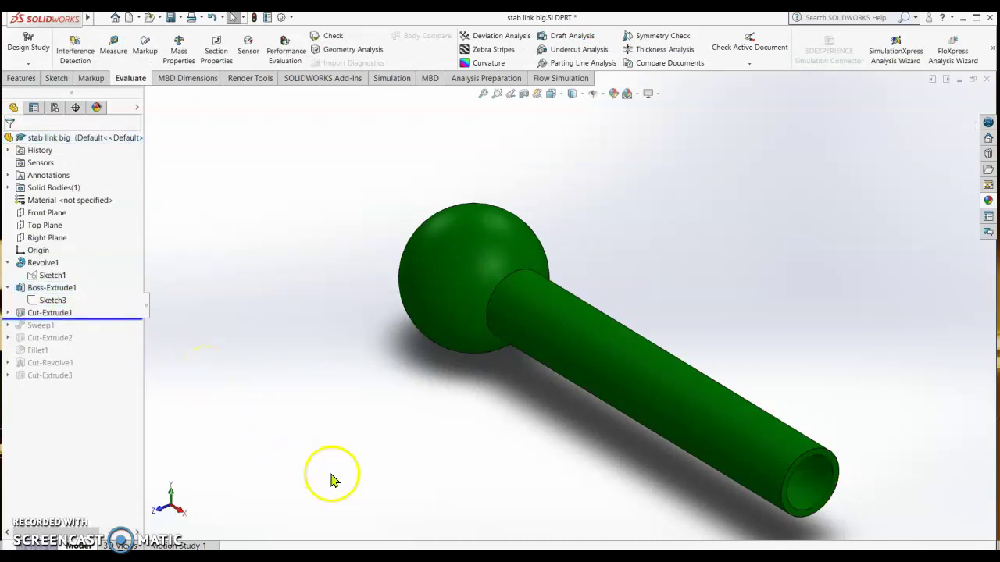
click(819, 489)
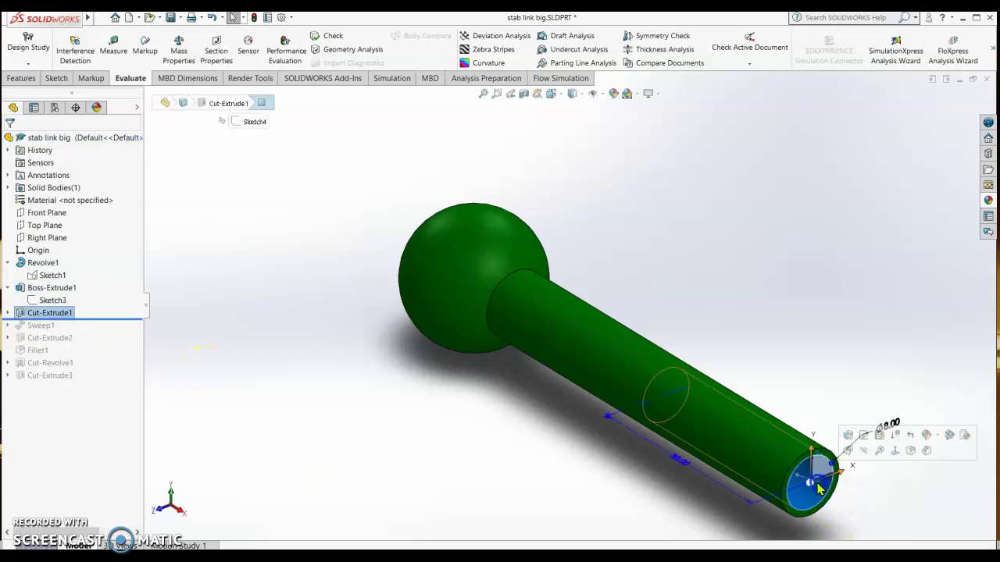
click(9, 313)
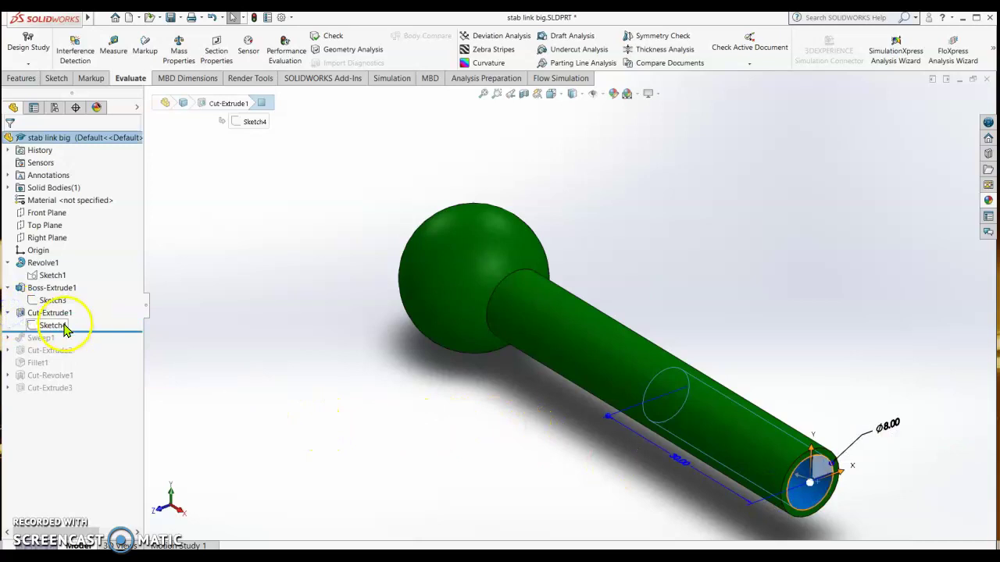
right_click(63, 326)
click(71, 293)
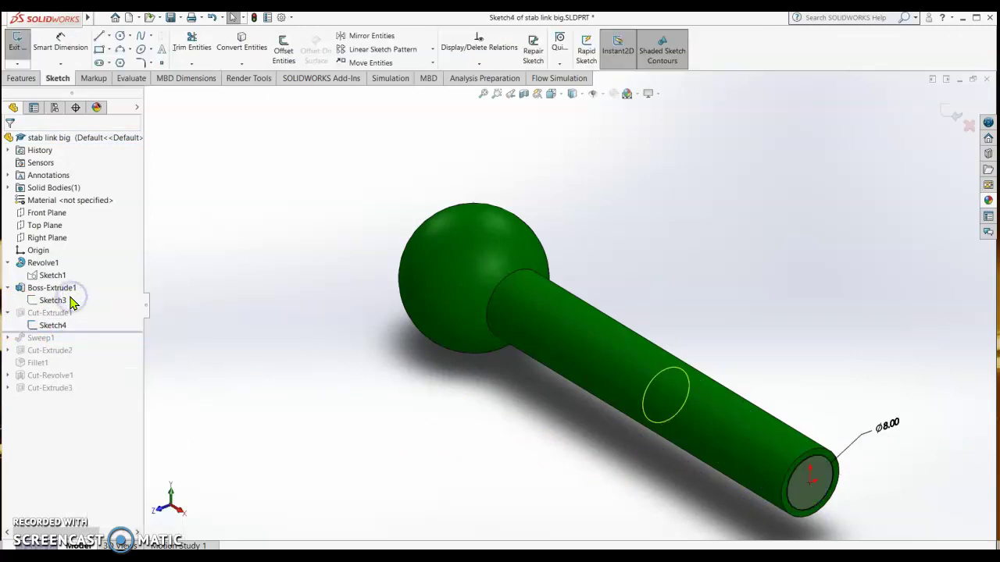
scroll(783, 507, down, 2)
scroll(783, 506, down, 2)
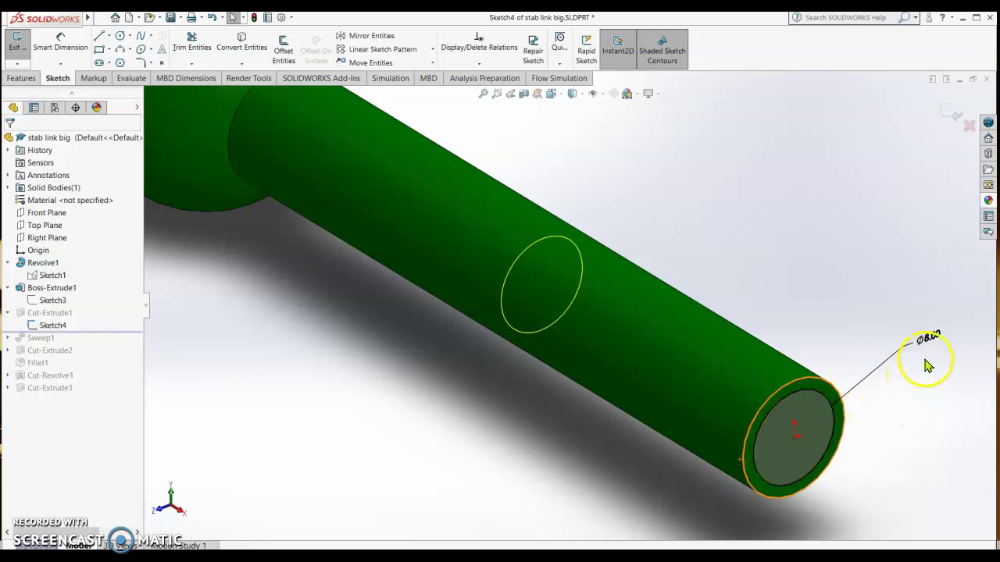
scroll(936, 353, down, 1)
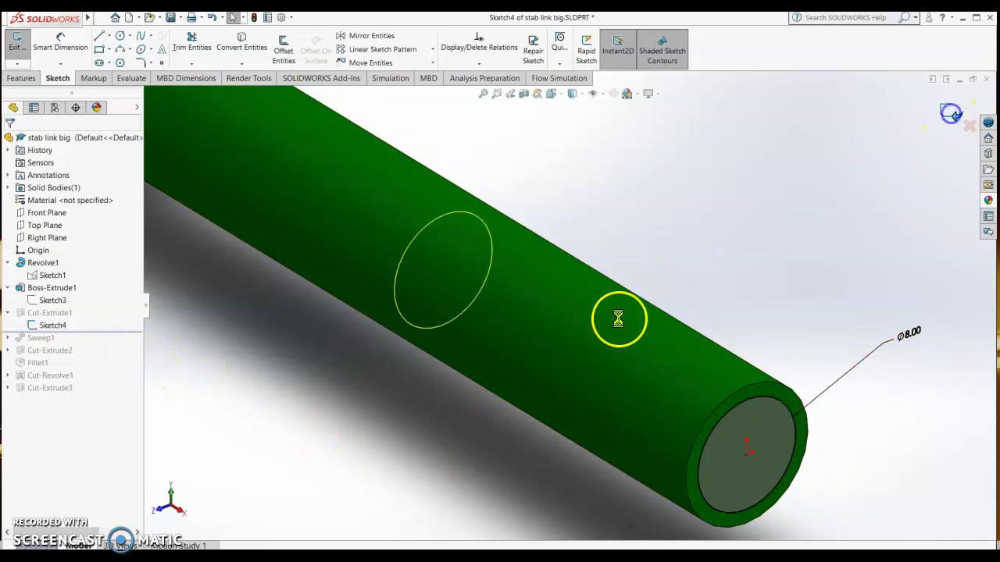
- Exit Sketch4 and review the depth settings in the Cut-Extrude1 definition
right_click(33, 309)
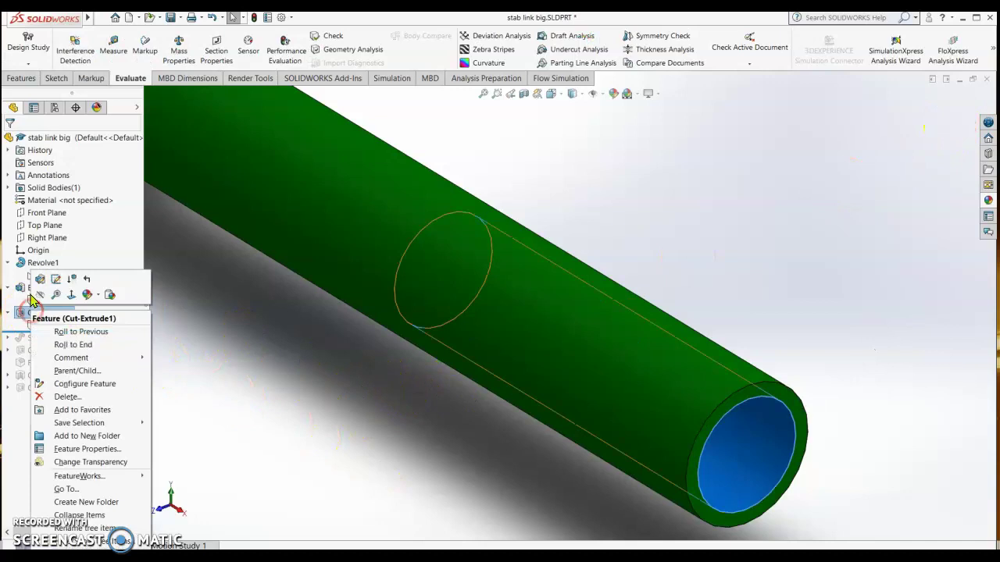
click(42, 279)
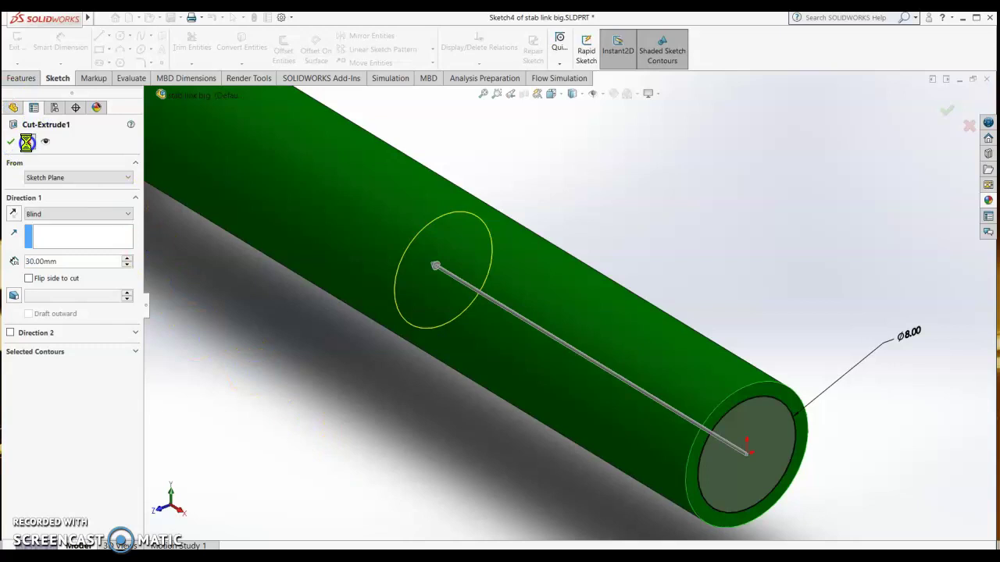
- Roll the history forward to include Sweep1 and open Sketch5 to examine the thread's path line along the bore axis
drag(112, 332, 105, 344)
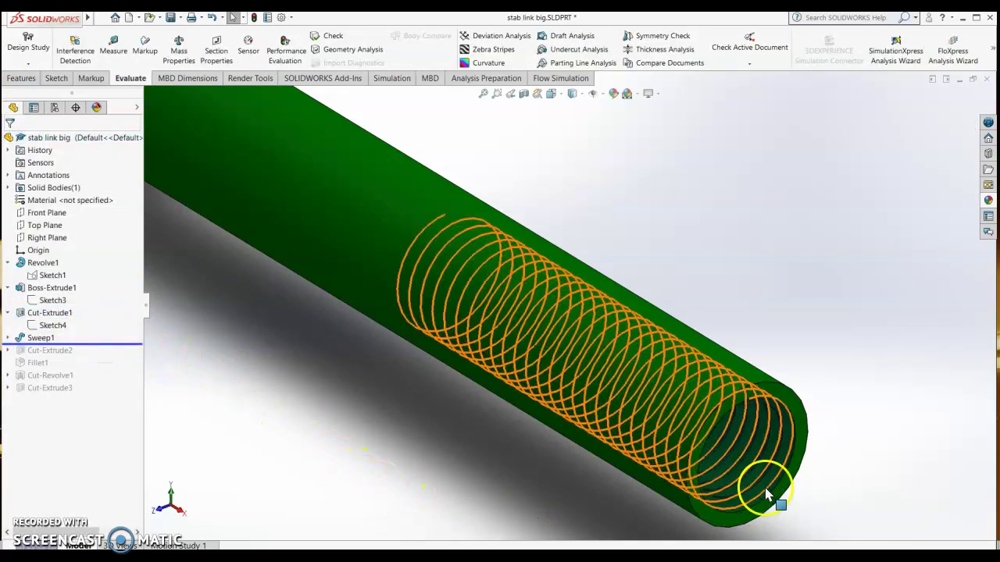
click(8, 338)
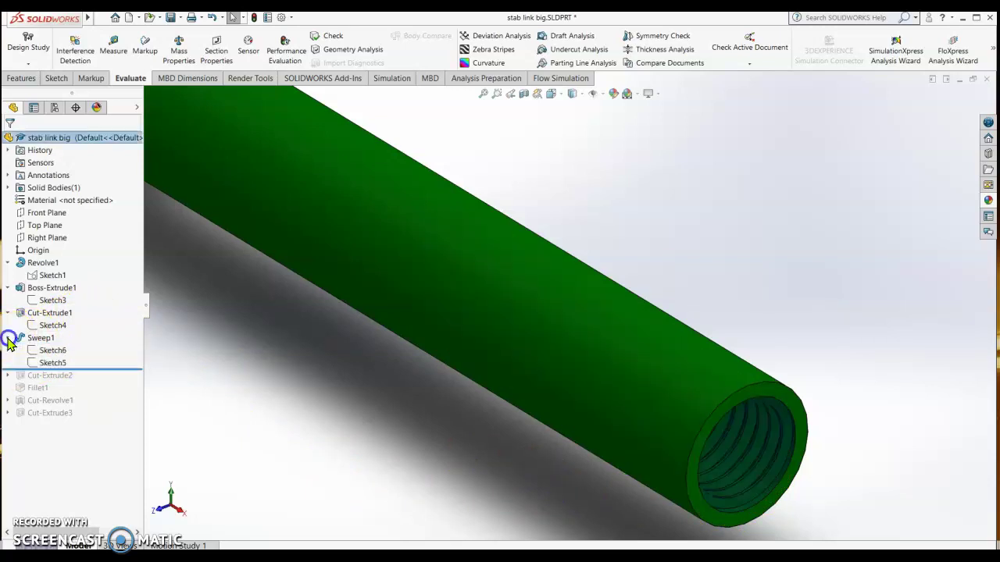
right_click(55, 365)
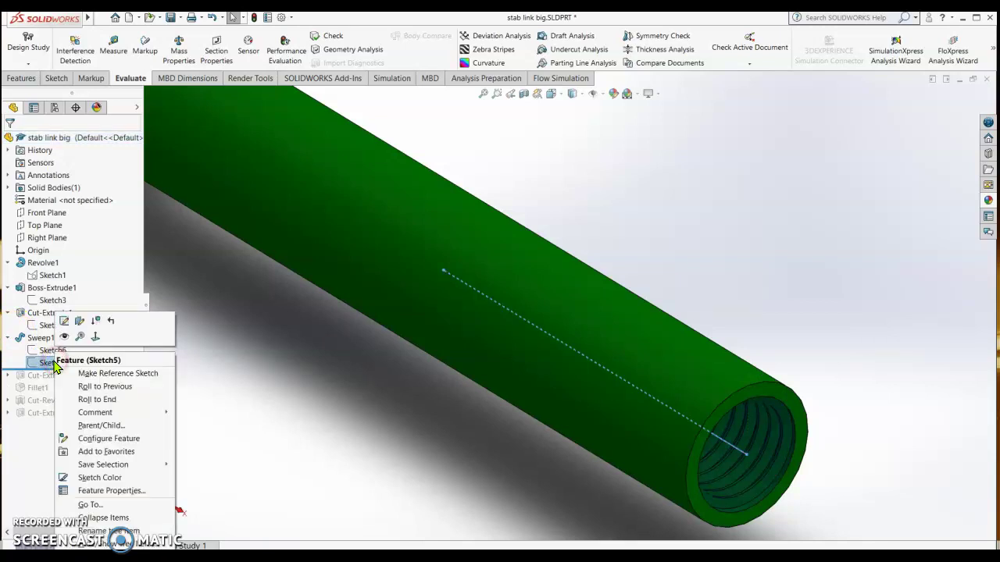
click(68, 316)
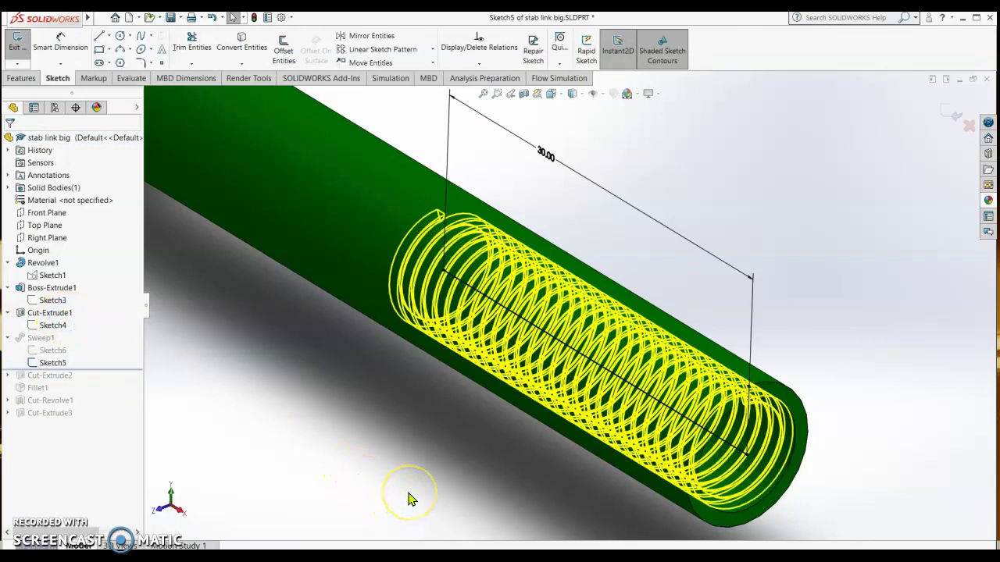
key(space)
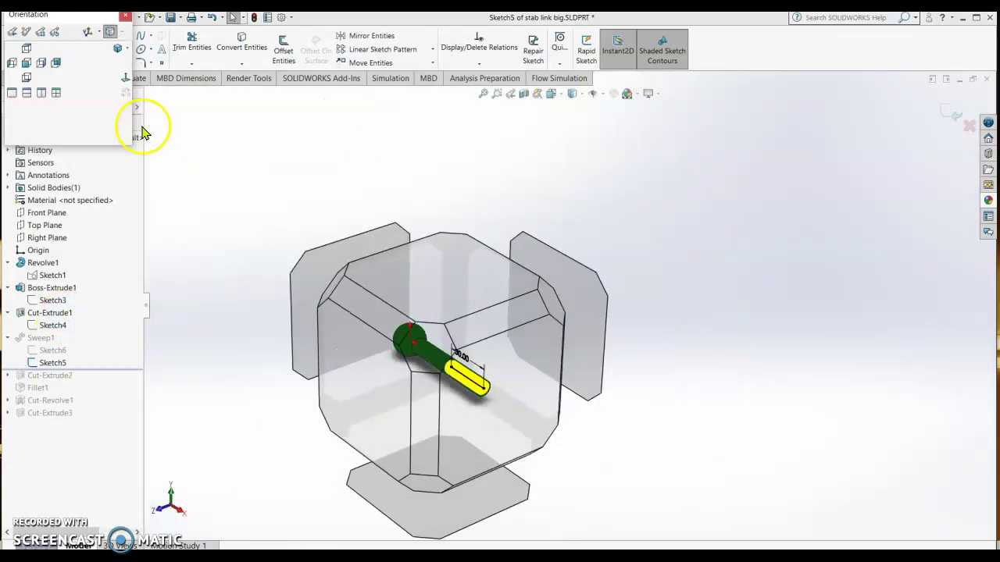
click(508, 367)
scroll(643, 283, down, 3)
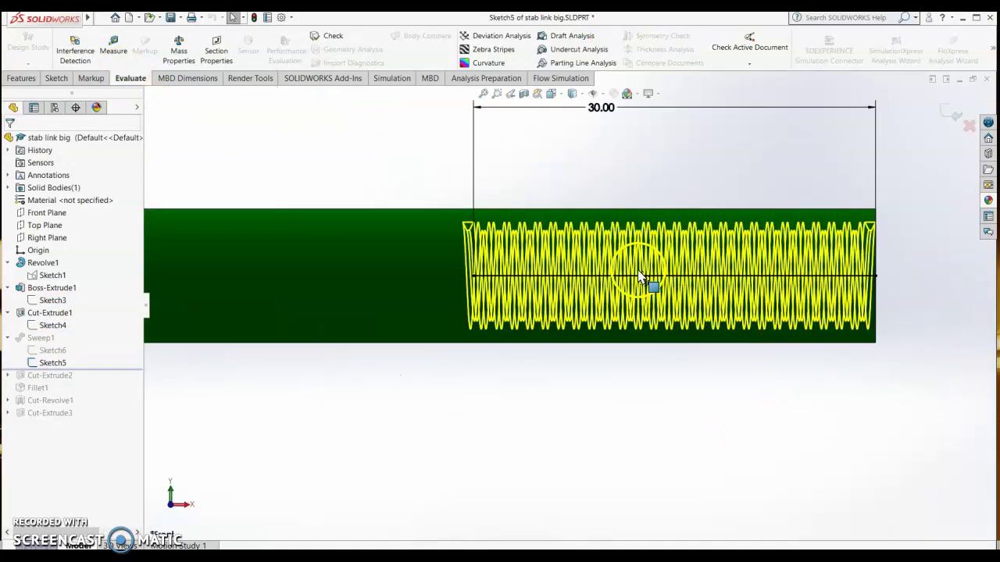
scroll(647, 286, up, 2)
click(781, 287)
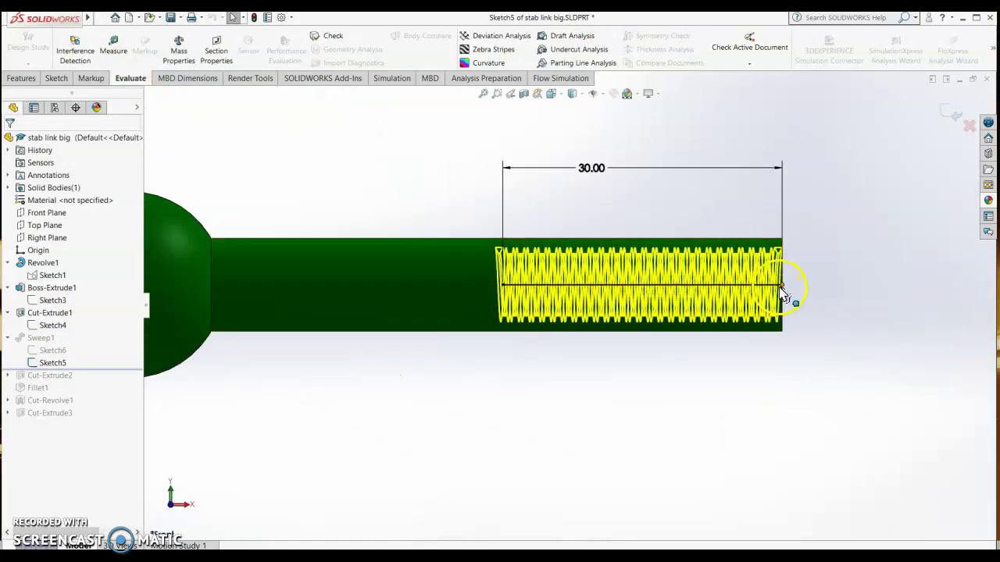
- Examine the thread path line of Sketch5 against the Front Plane, and exit the sketch
scroll(786, 297, down, 2)
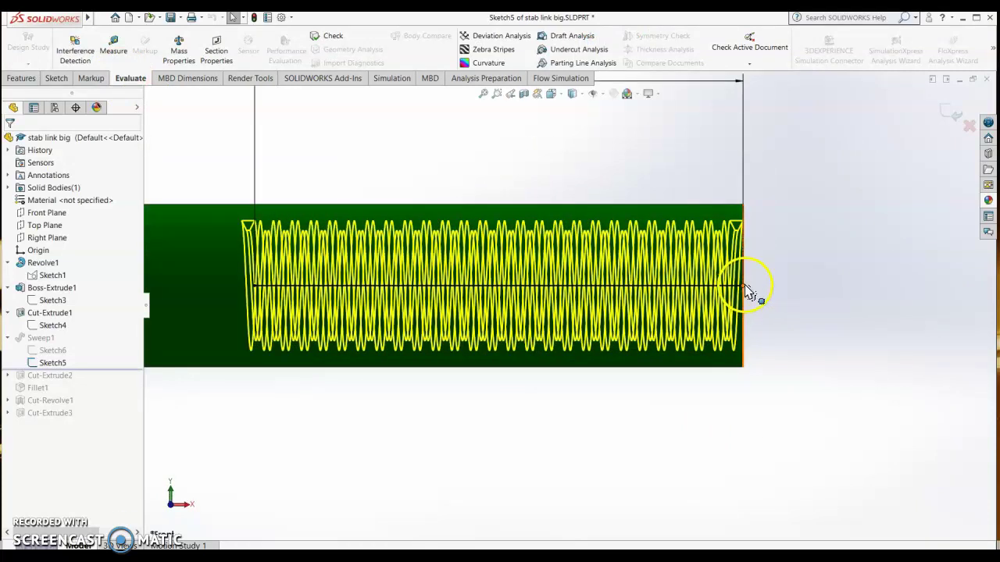
scroll(506, 375, up, 3)
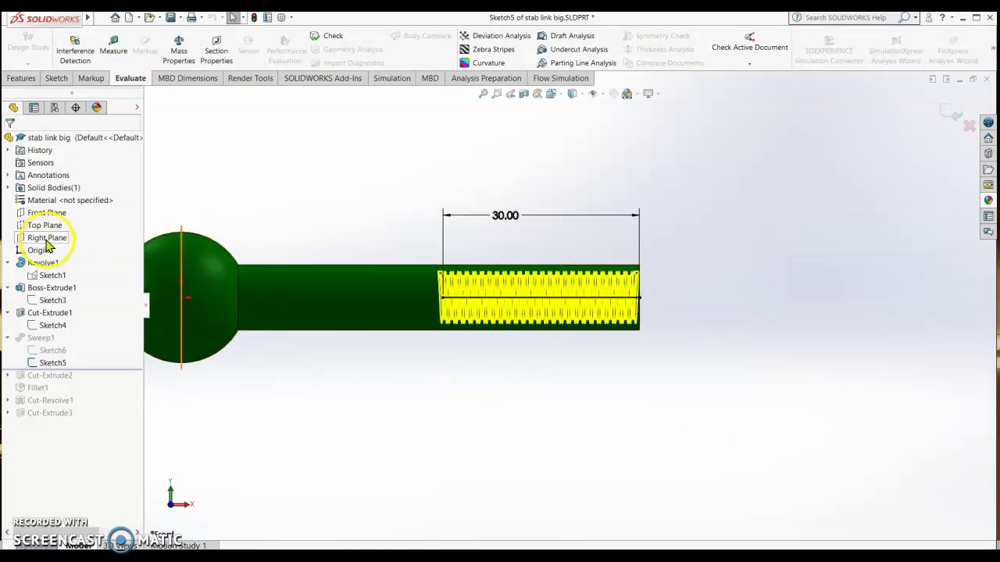
click(45, 215)
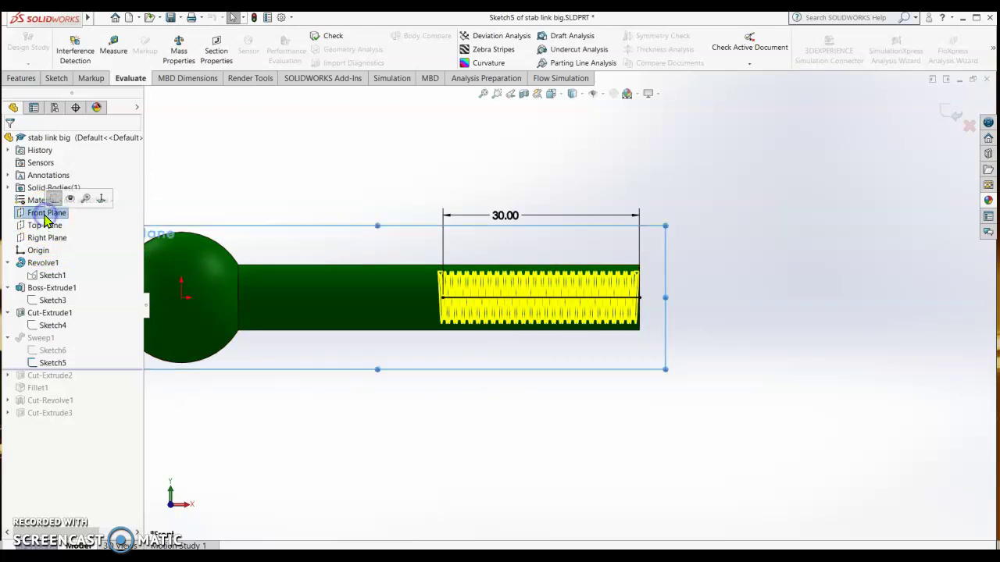
scroll(368, 307, up, 3)
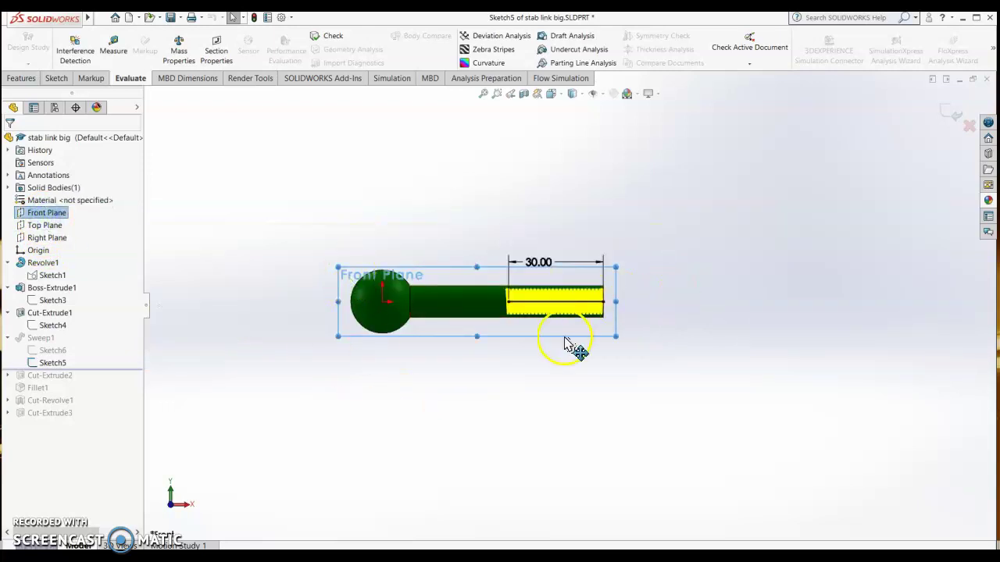
scroll(547, 328, down, 5)
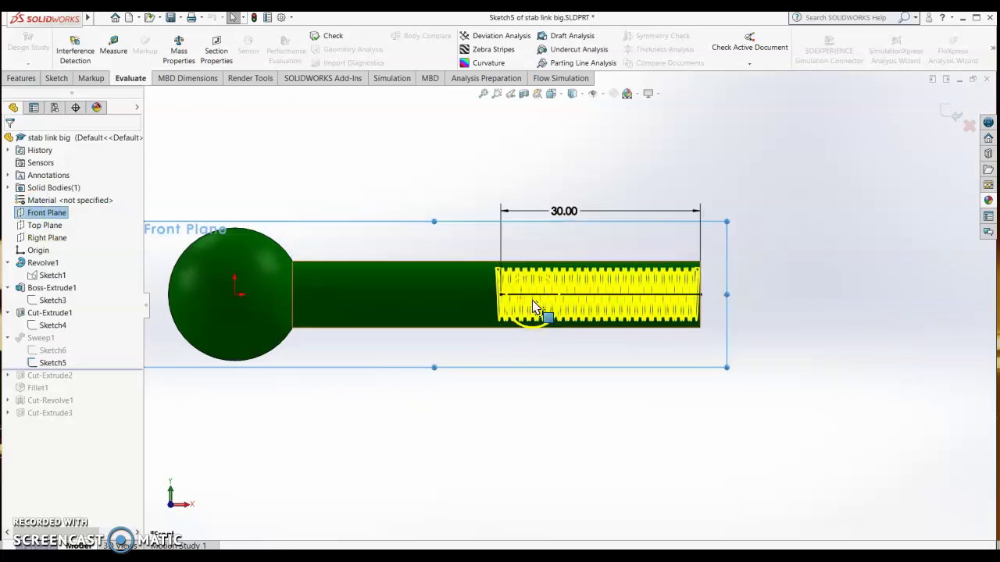
scroll(533, 306, down, 2)
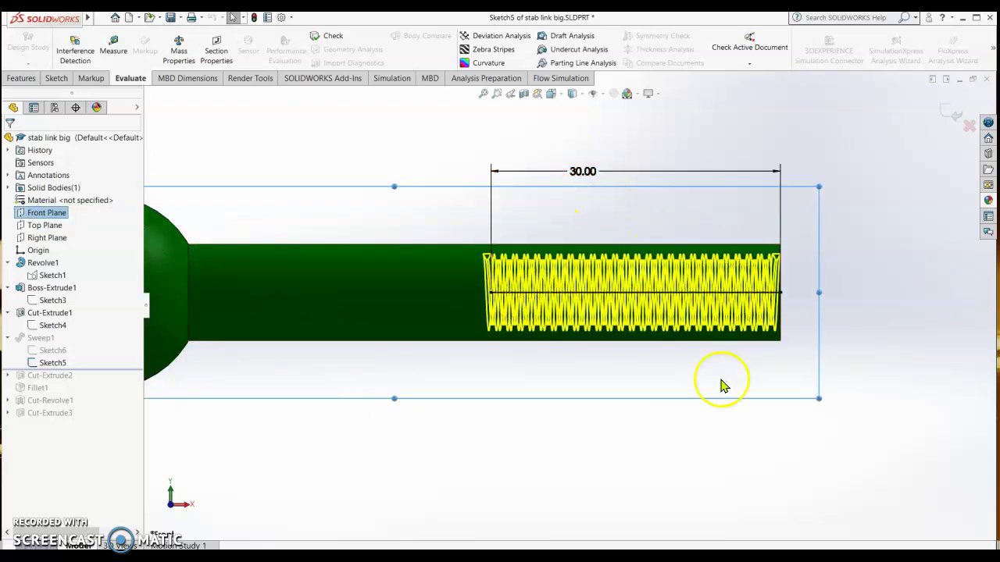
click(949, 112)
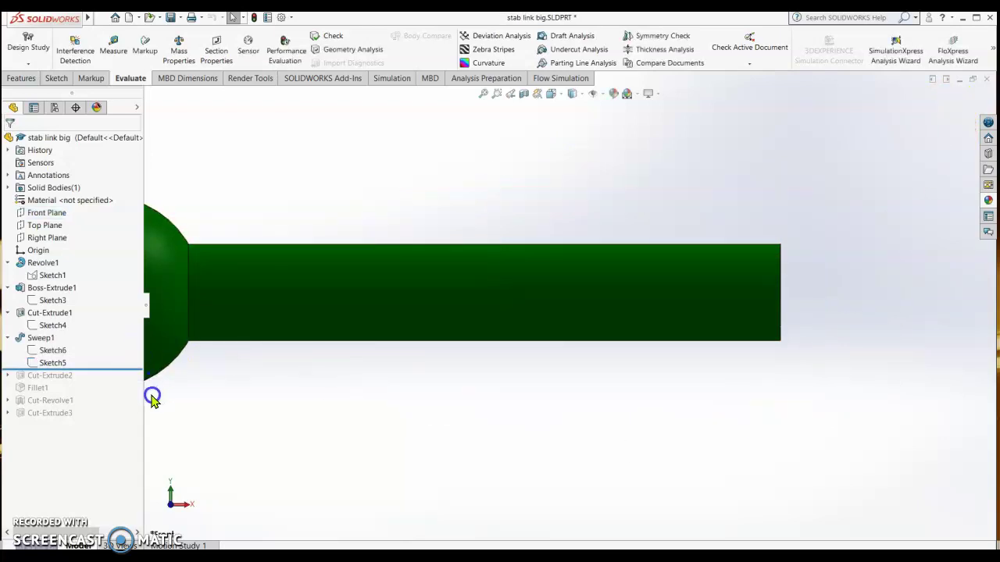
- Open Sketch6 of Sweep1 and examine the trapezoidal thread profile at the shank's end face
right_click(52, 352)
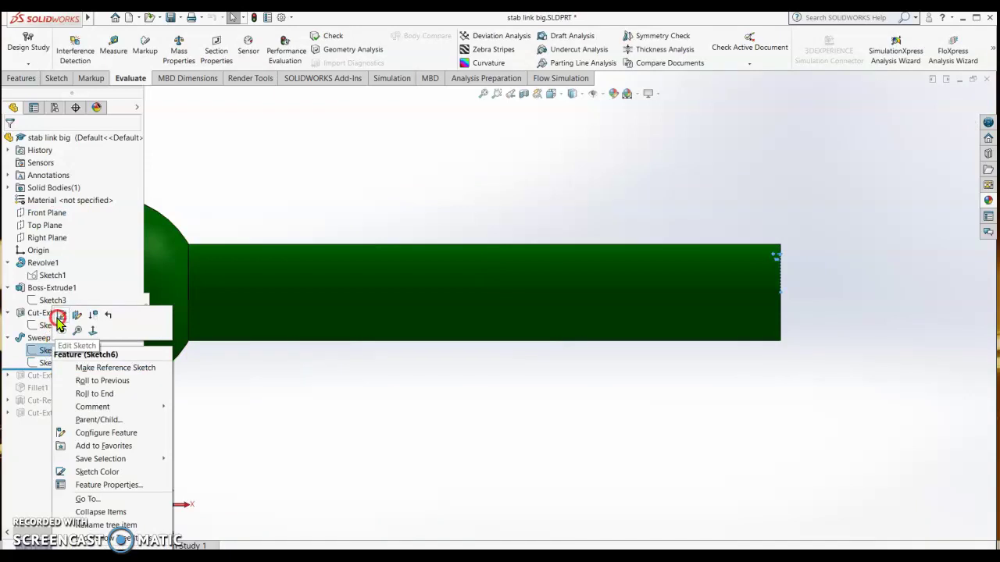
click(60, 319)
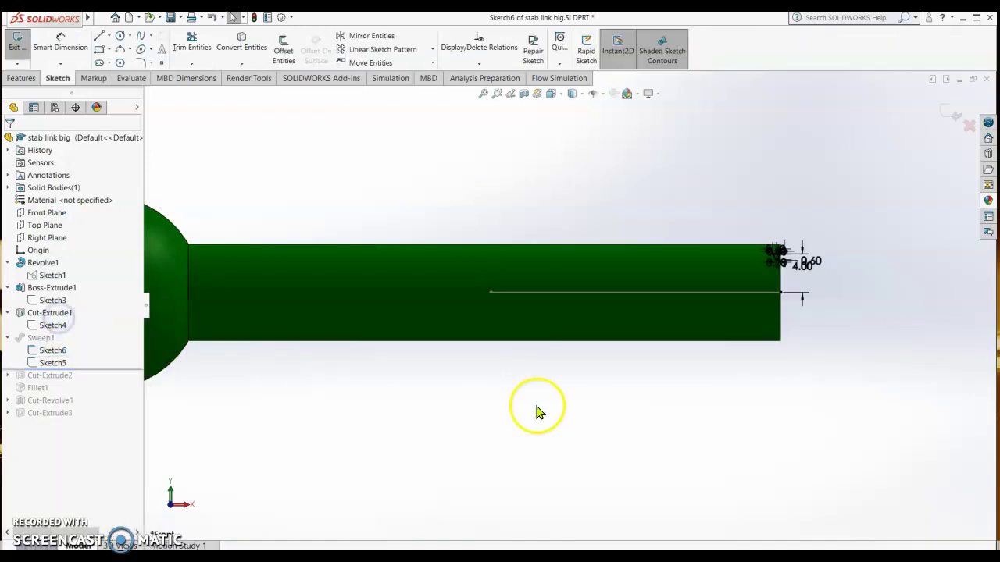
scroll(739, 277, down, 3)
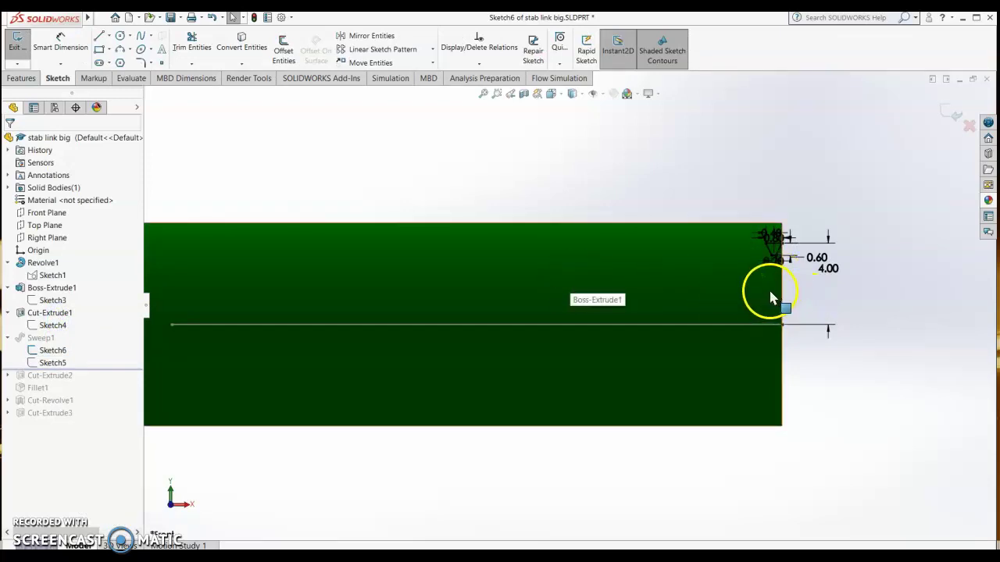
scroll(770, 297, down, 3)
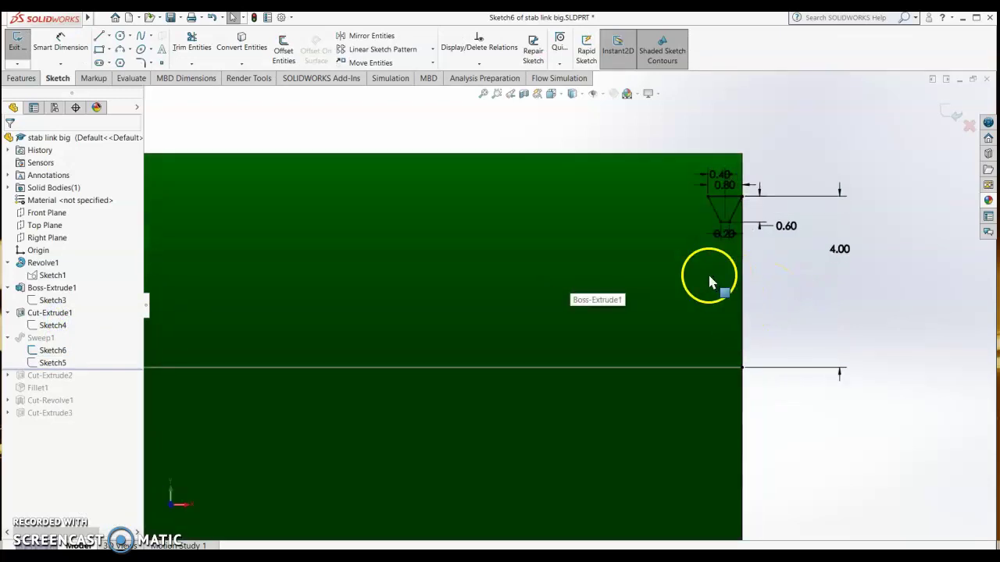
scroll(695, 233, down, 4)
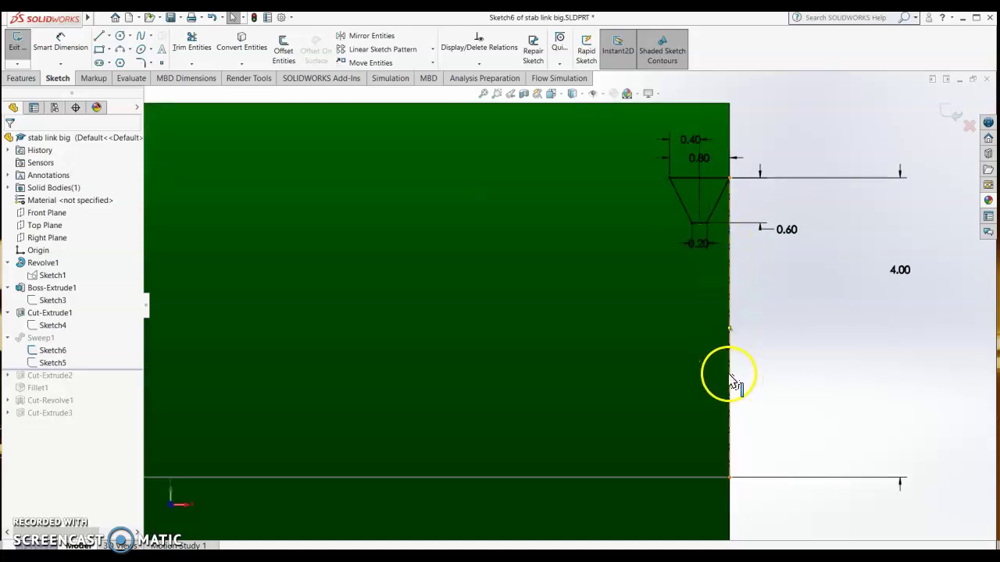
- Reposition the 4.00, 0.80 and 0.60 dimensions of the thread profile so they are easier to read
drag(898, 274, 784, 343)
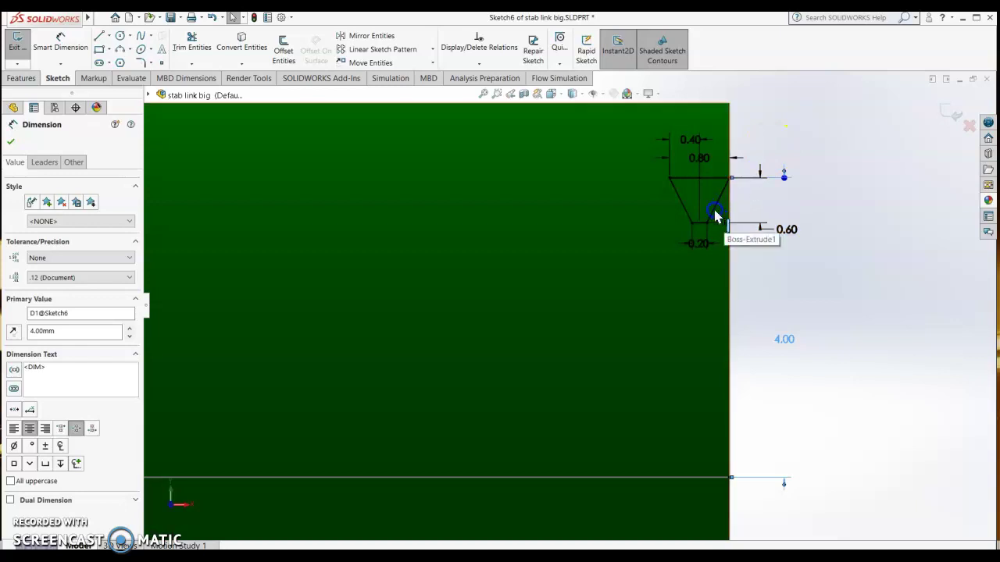
scroll(719, 219, down, 3)
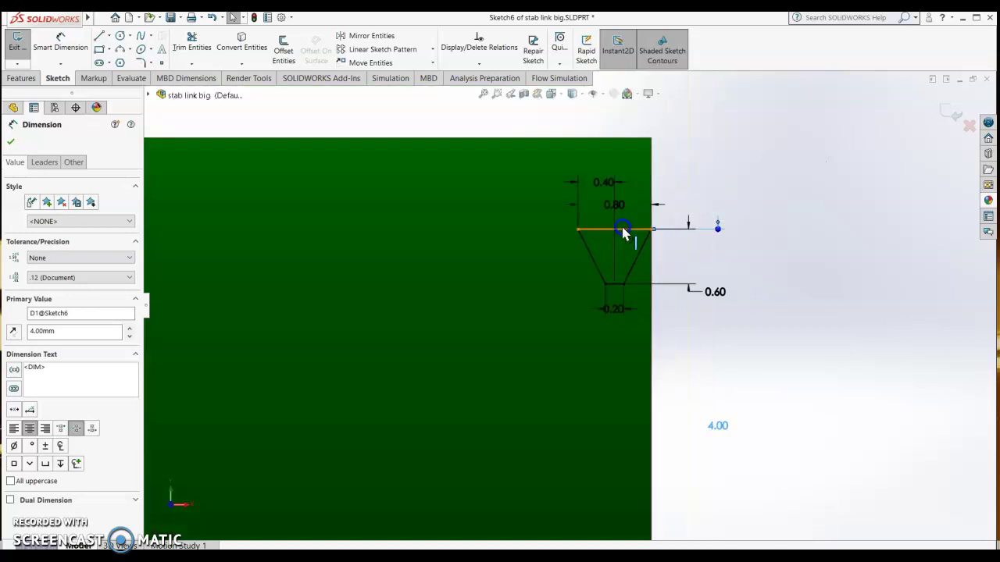
scroll(625, 232, up, 2)
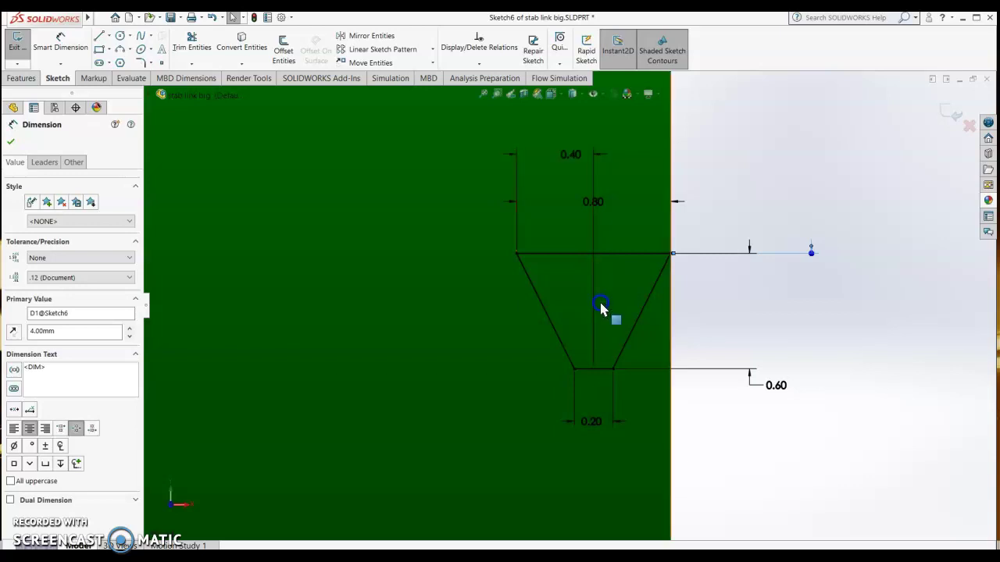
click(569, 222)
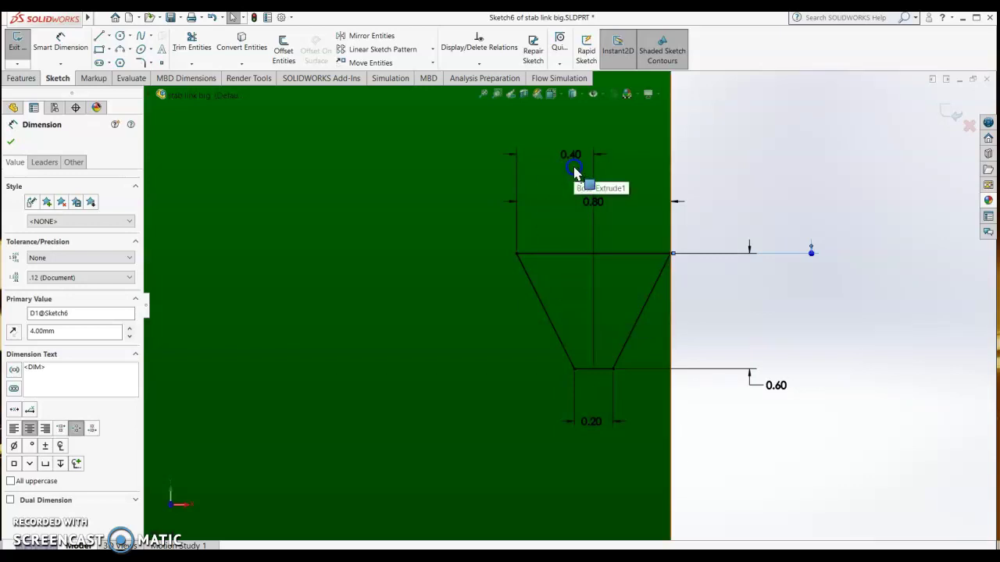
mouse_move(602, 205)
mouse_down()
mouse_move(625, 327)
mouse_move(636, 211)
mouse_move(692, 166)
mouse_move(695, 179)
mouse_move(647, 195)
mouse_up()
drag(781, 393, 747, 315)
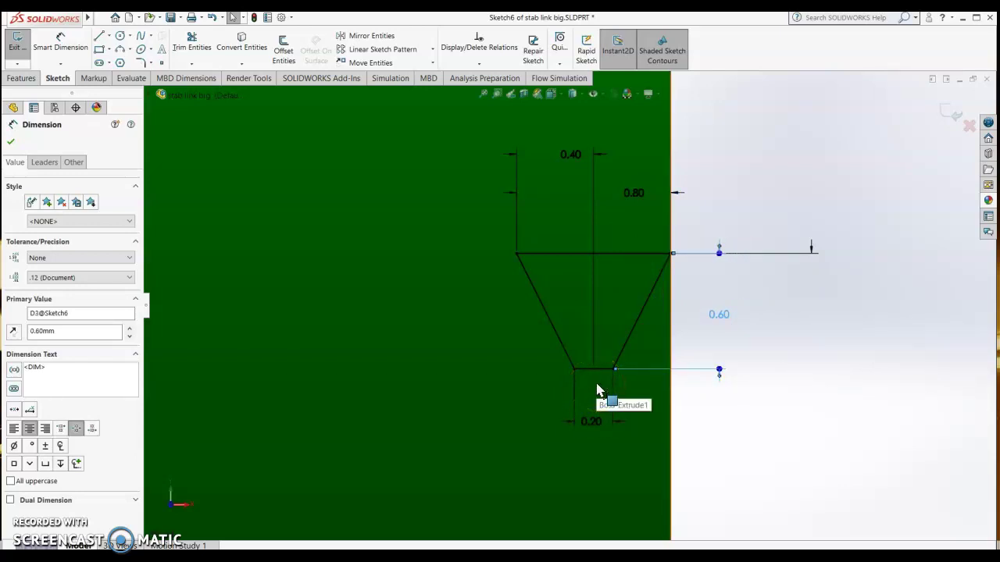
- Trim away all the lines of the trapezoidal thread profile in Sketch6 with Power trim
click(195, 45)
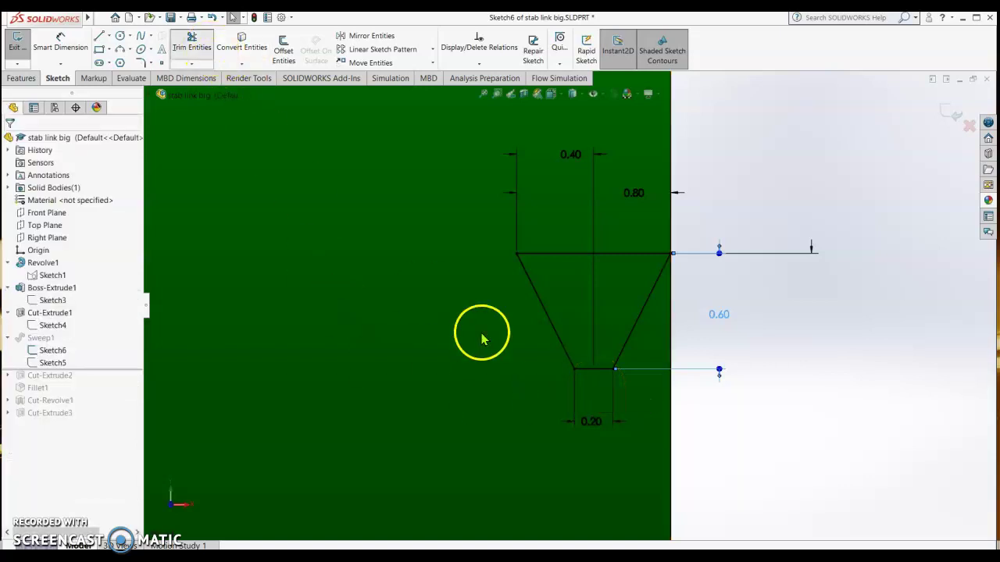
drag(516, 339, 589, 252)
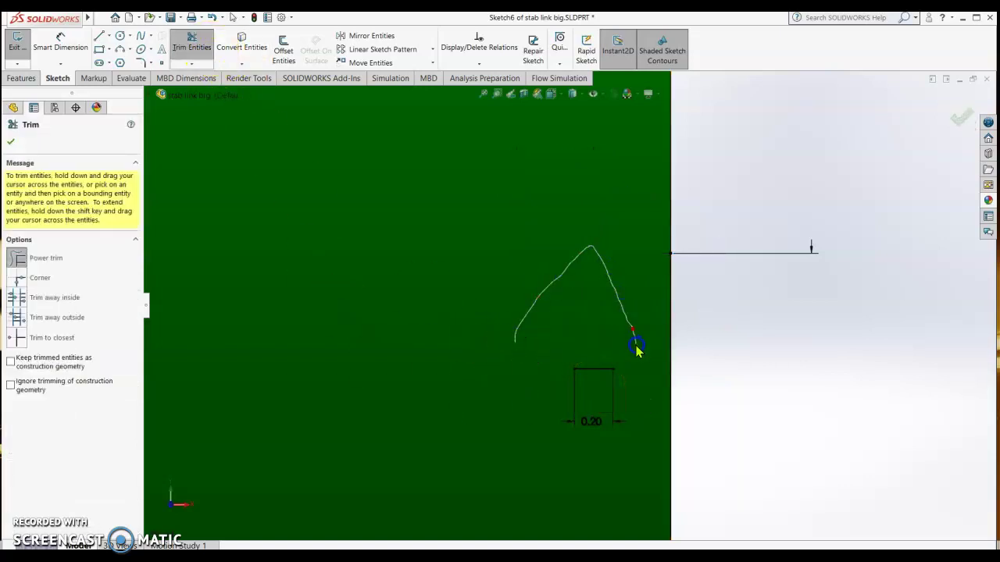
drag(584, 390, 482, 364)
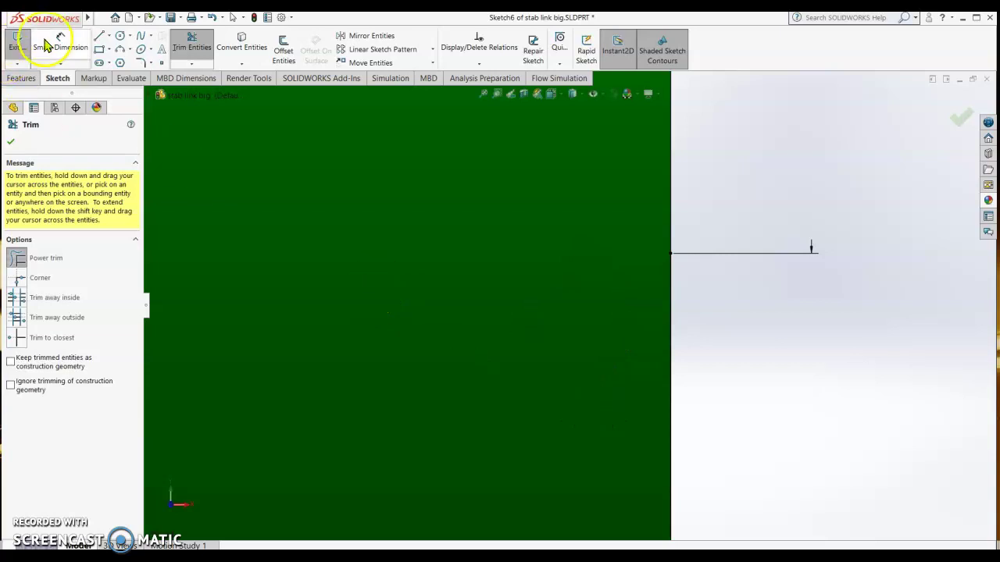
- Sketch half the thread profile from the end-face point: a horizontal line about 0.77 mm, a slanted flank and a bottom line about 0.23 mm
click(99, 36)
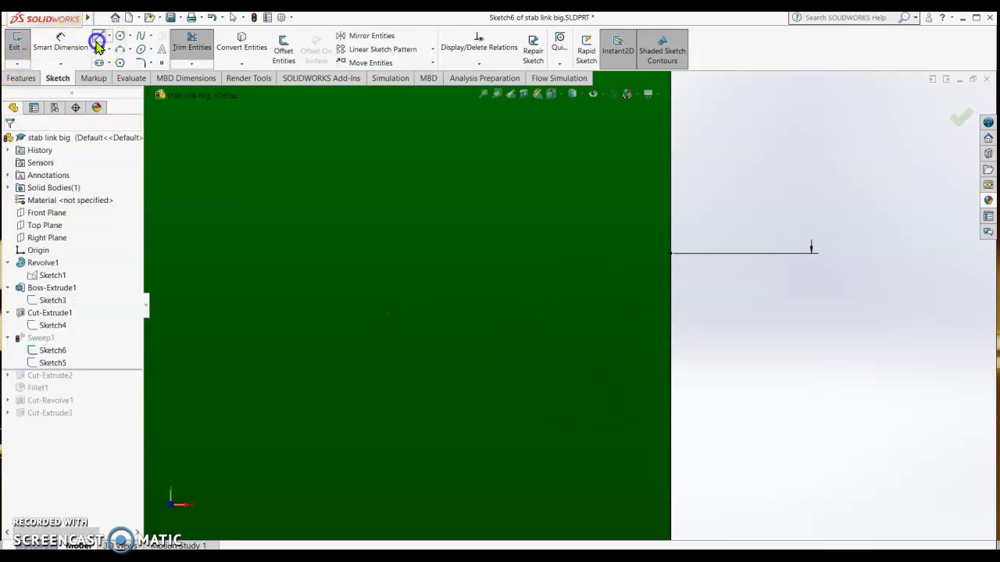
click(670, 253)
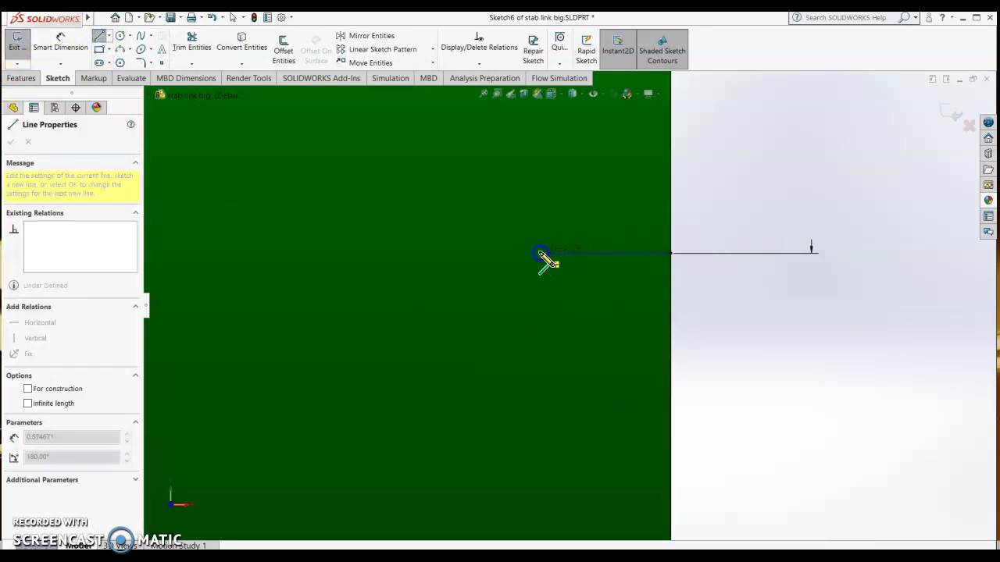
drag(522, 253, 670, 258)
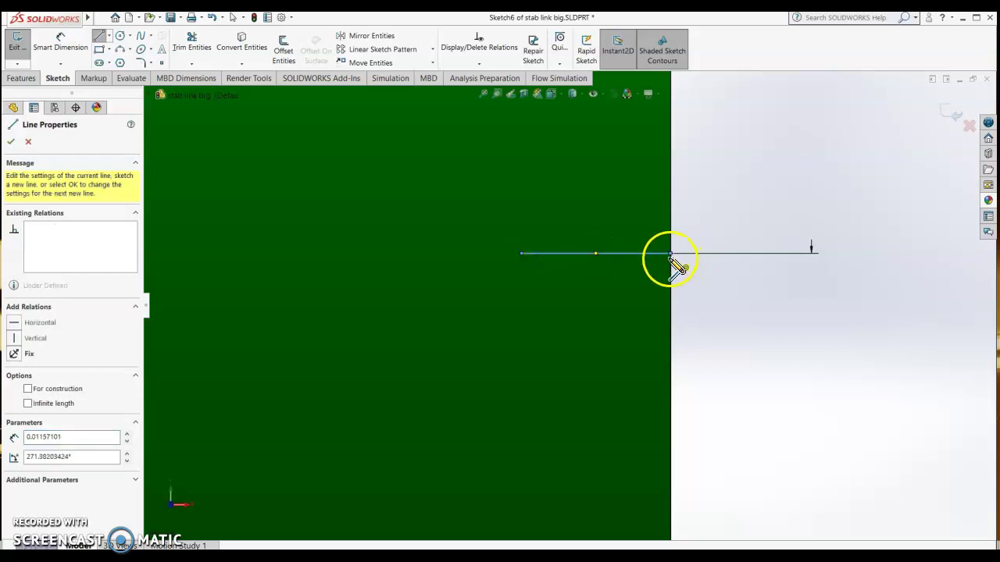
click(568, 408)
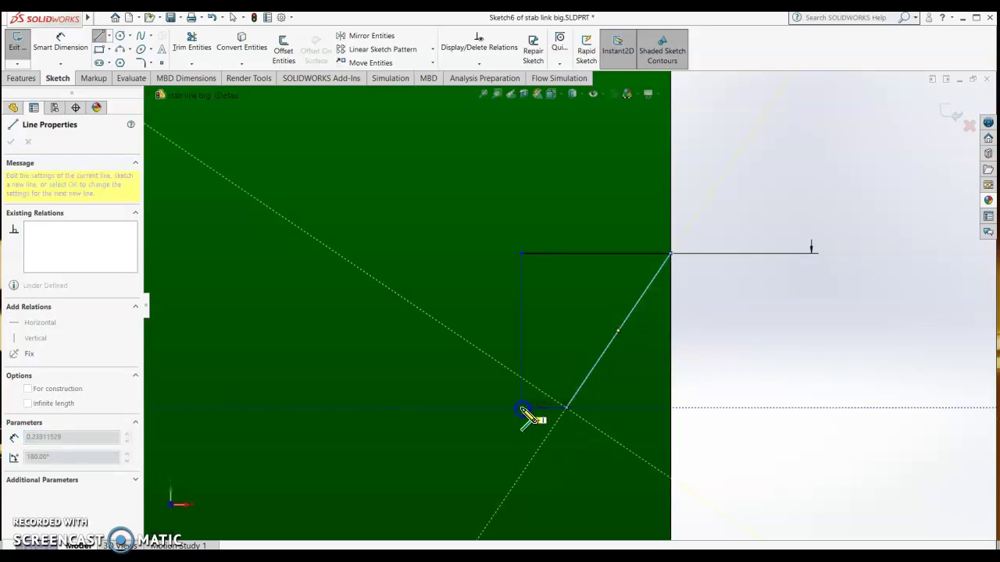
double_click(522, 408)
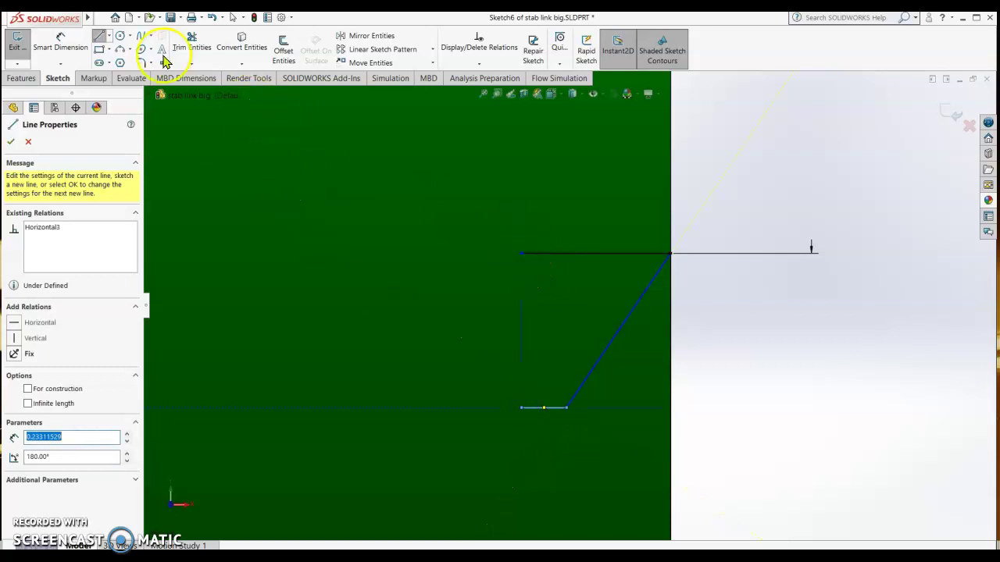
- Draw a centerline about 0.80 mm long from the top line's free end to the bottom line's free end and make it vertical
click(108, 37)
click(129, 63)
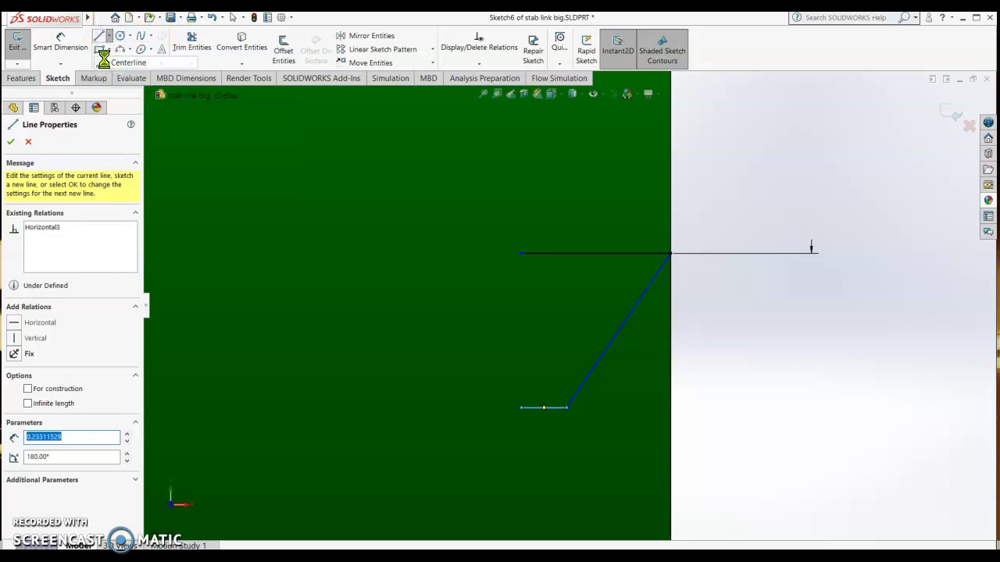
click(522, 253)
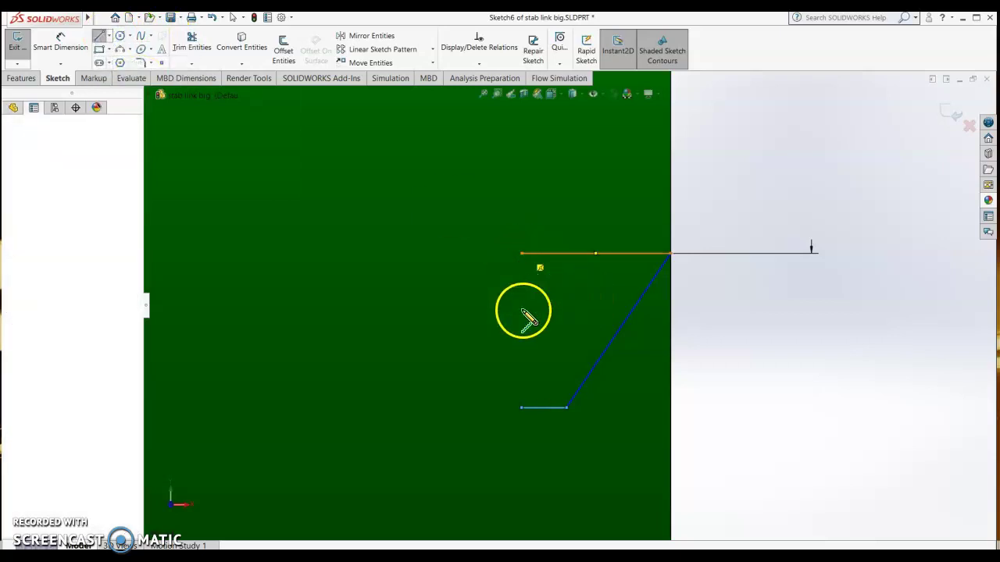
double_click(522, 407)
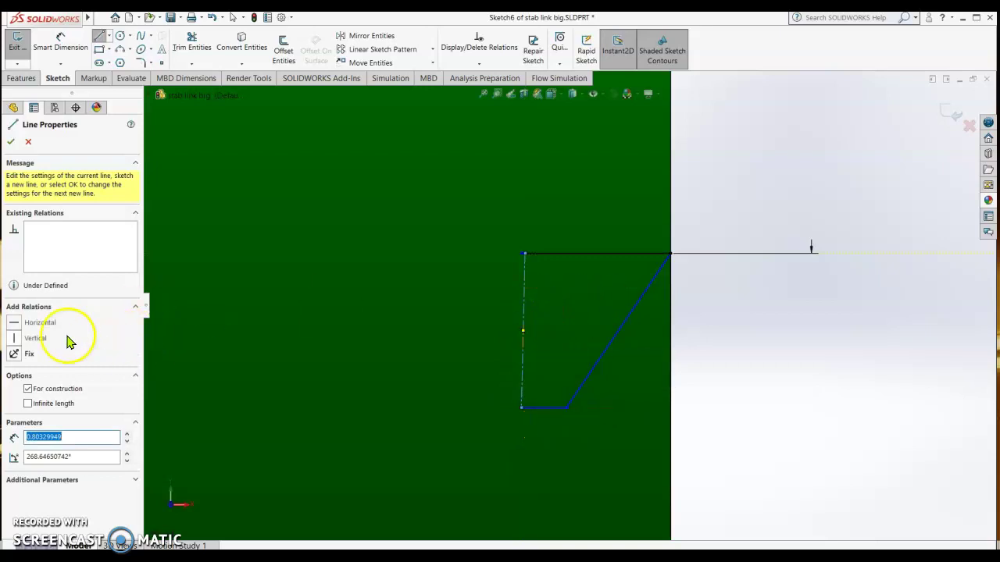
click(15, 338)
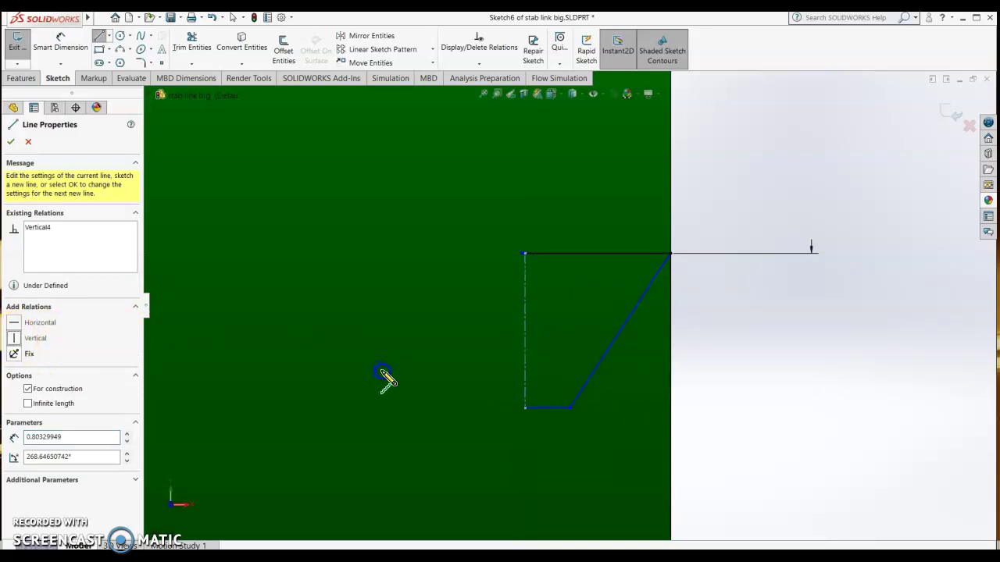
- Dimension the horizontal top line of the thread profile to 0.40 mm
click(62, 48)
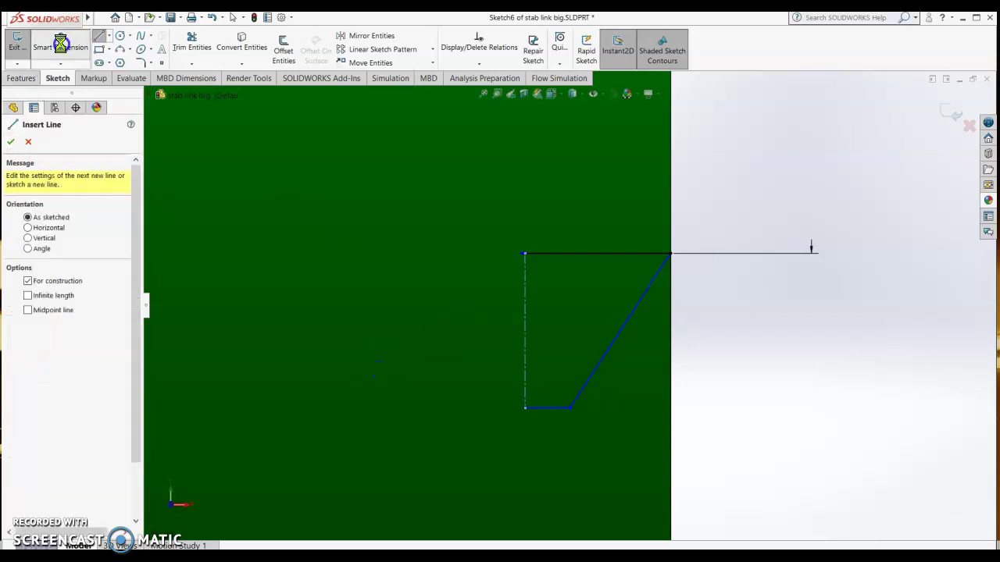
click(566, 253)
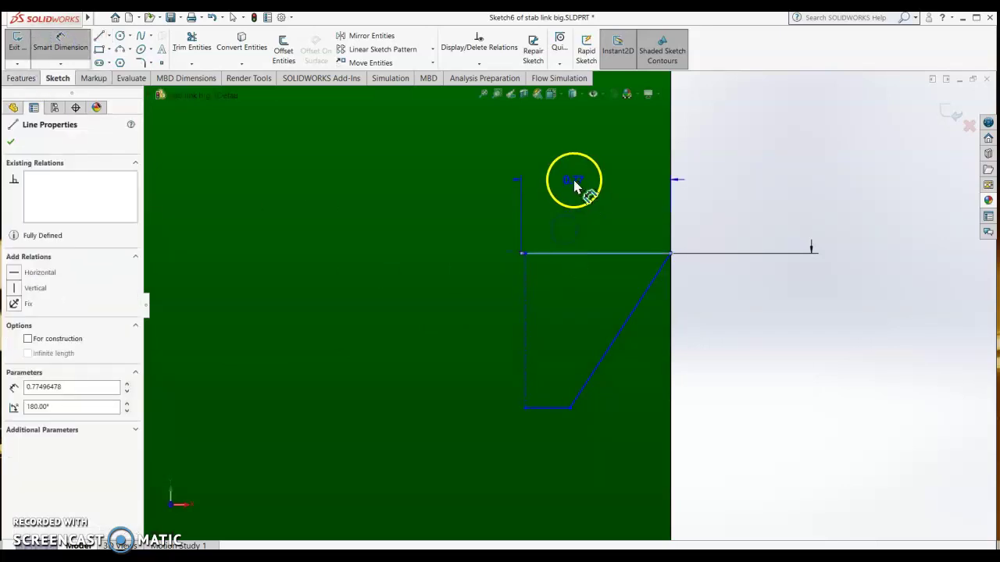
click(574, 180)
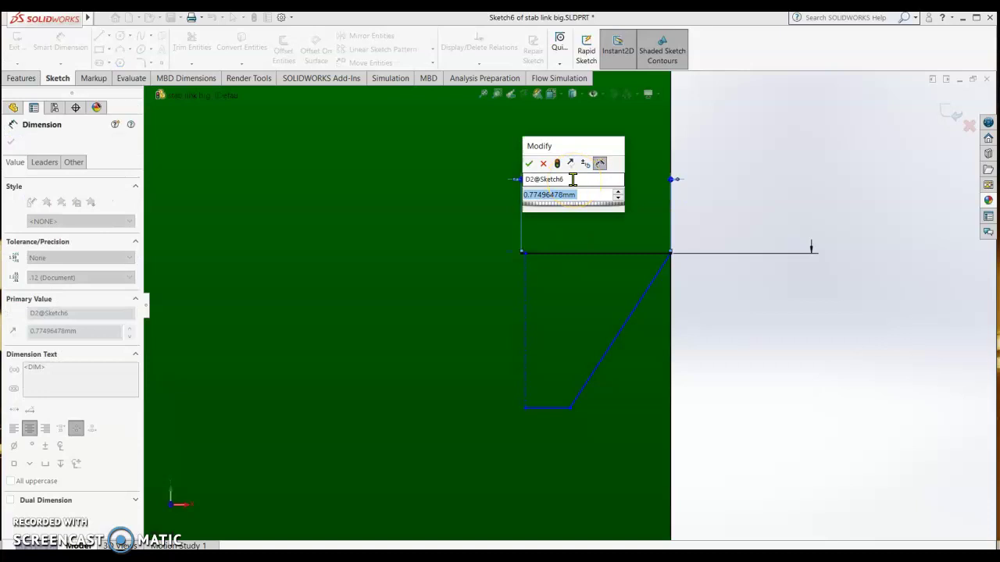
text(4)
key(Return)
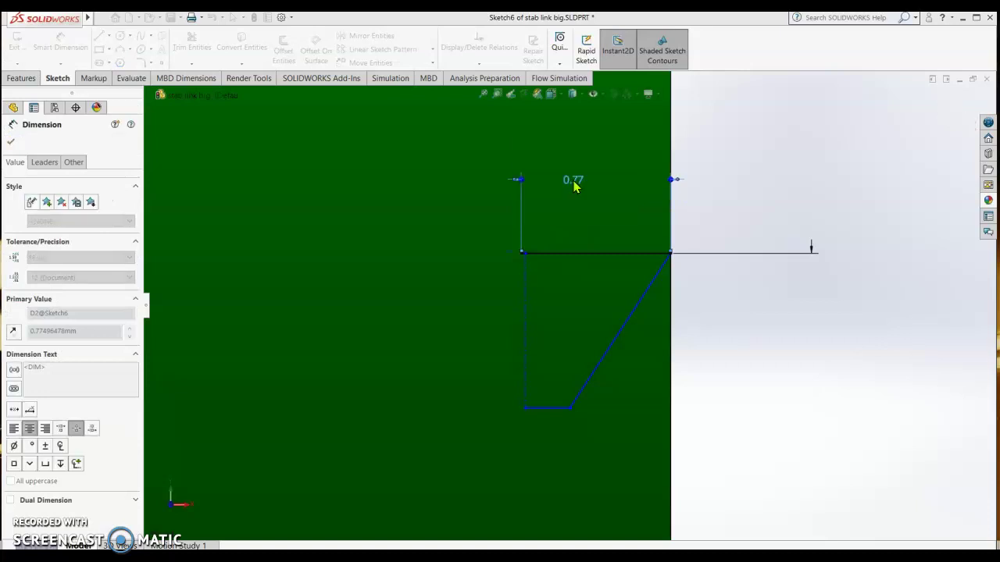
click(561, 337)
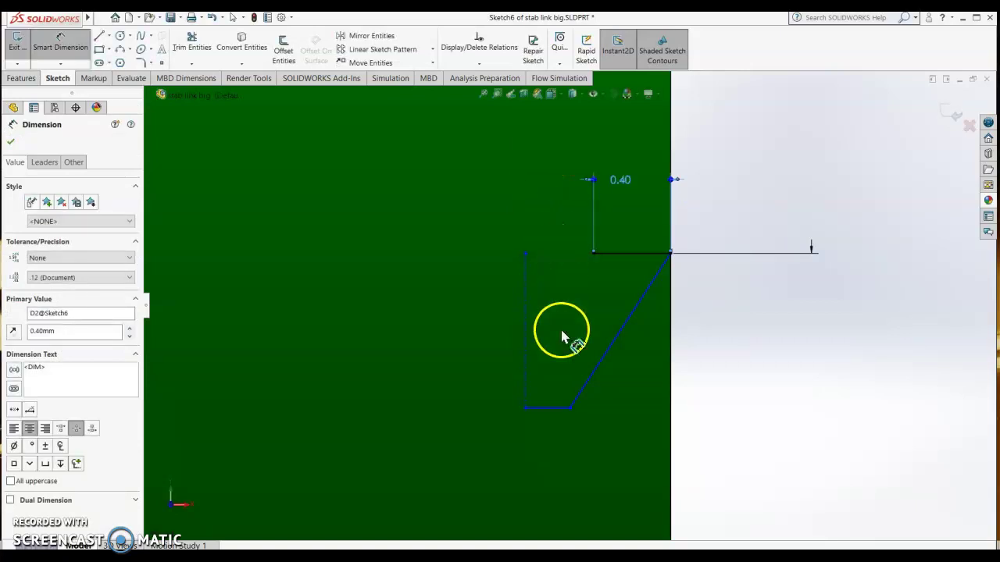
click(572, 391)
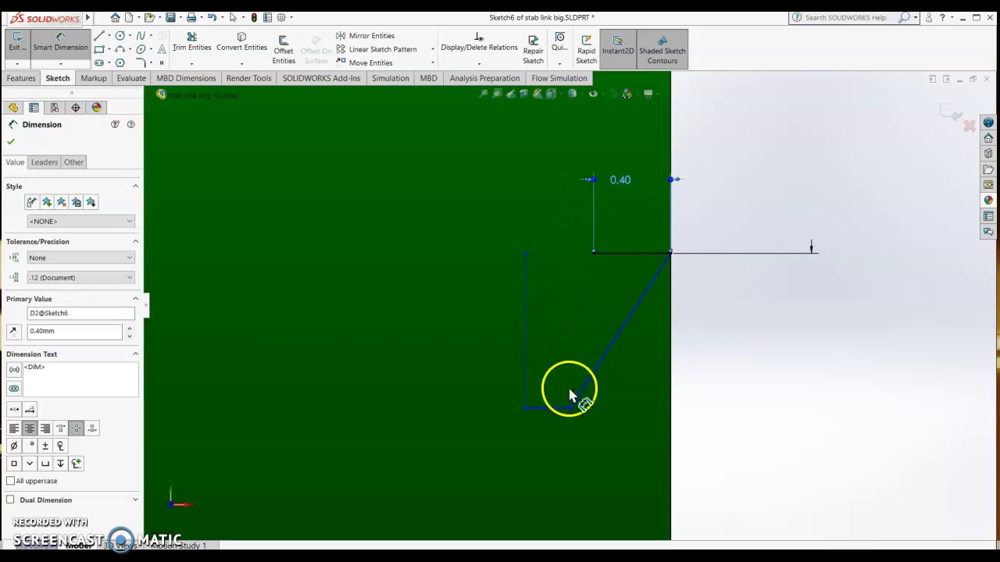
drag(573, 378, 572, 405)
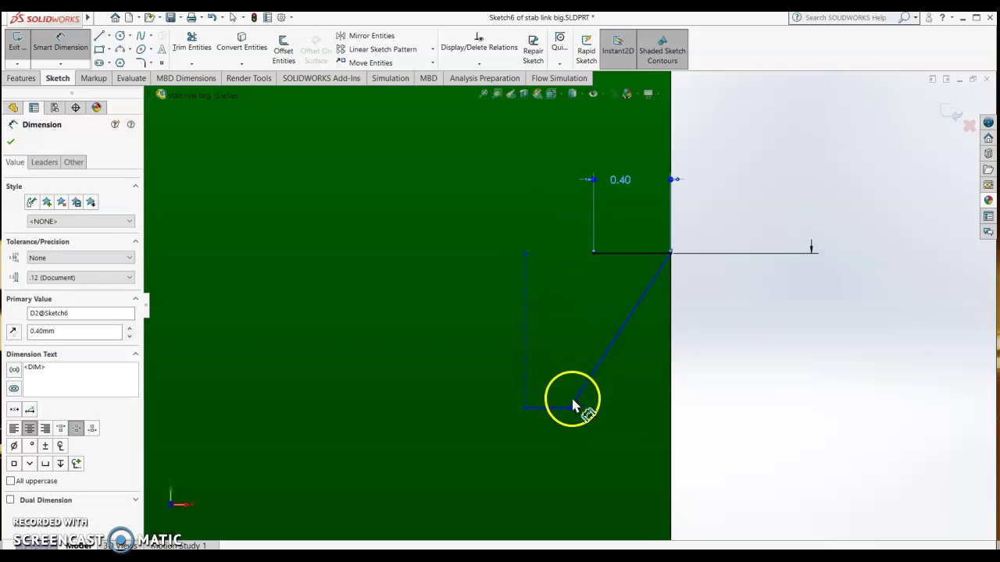
drag(523, 291, 528, 260)
click(526, 256)
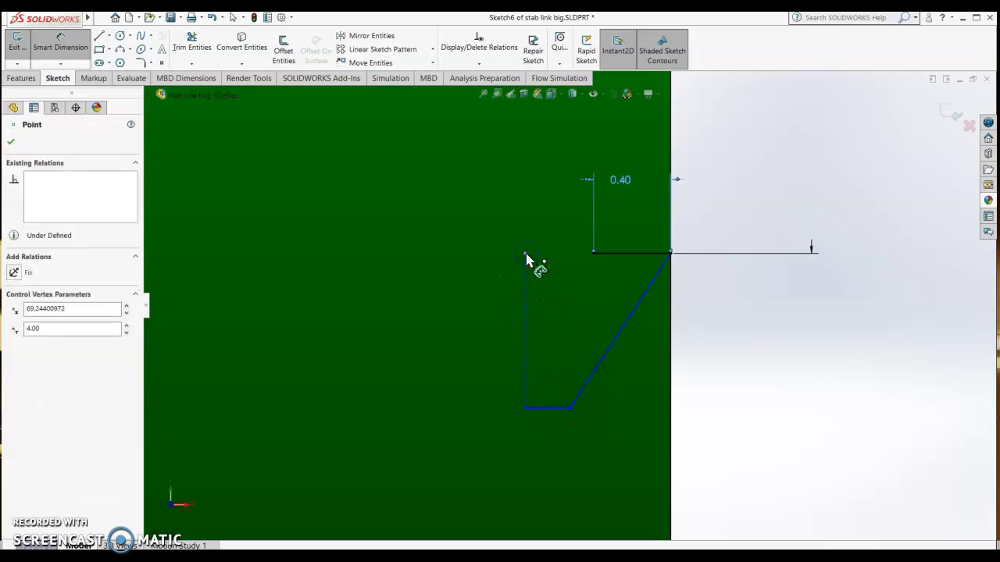
click(595, 255)
mouse_move(539, 293)
mouse_down()
mouse_move(529, 296)
mouse_move(544, 277)
mouse_up()
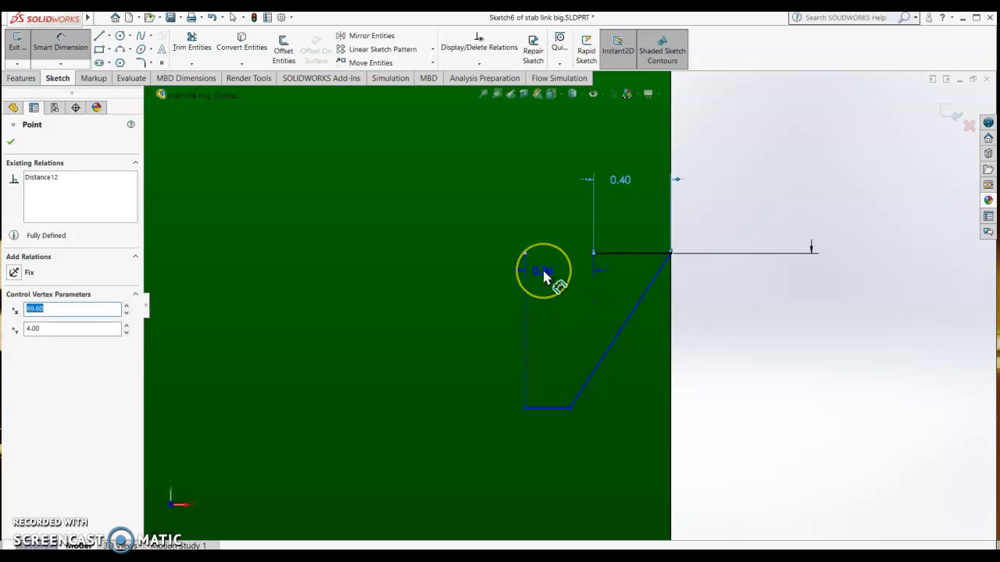
key(Escape)
key(Escape)
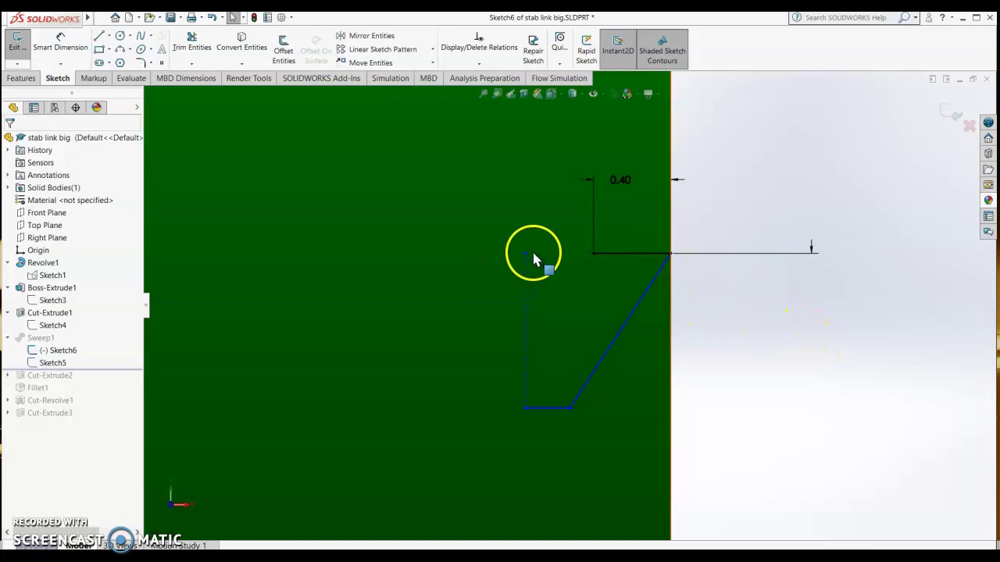
- Merge the centerline's upper endpoint with the free end of the 0.40 mm top line
click(527, 253)
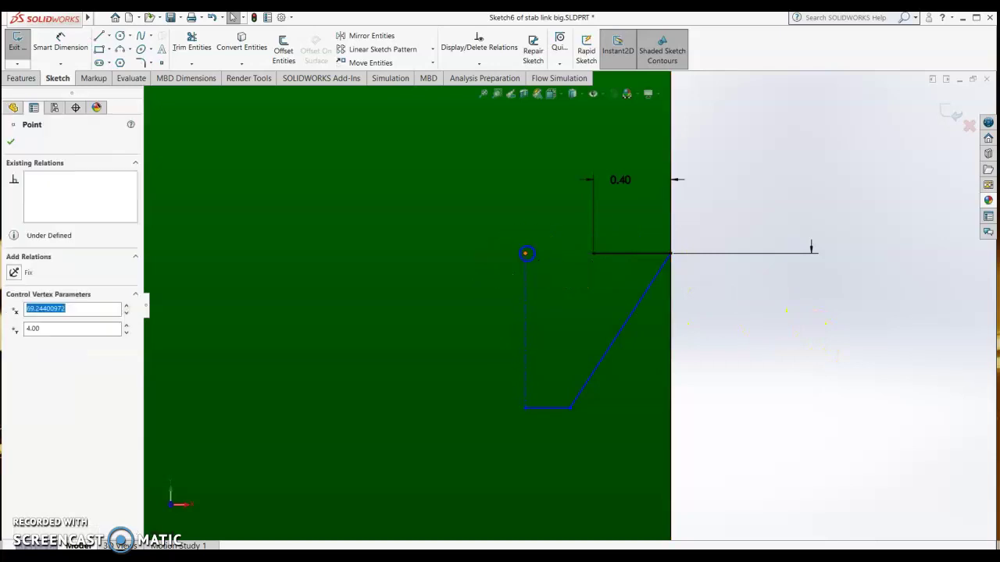
ctrl+click(591, 254)
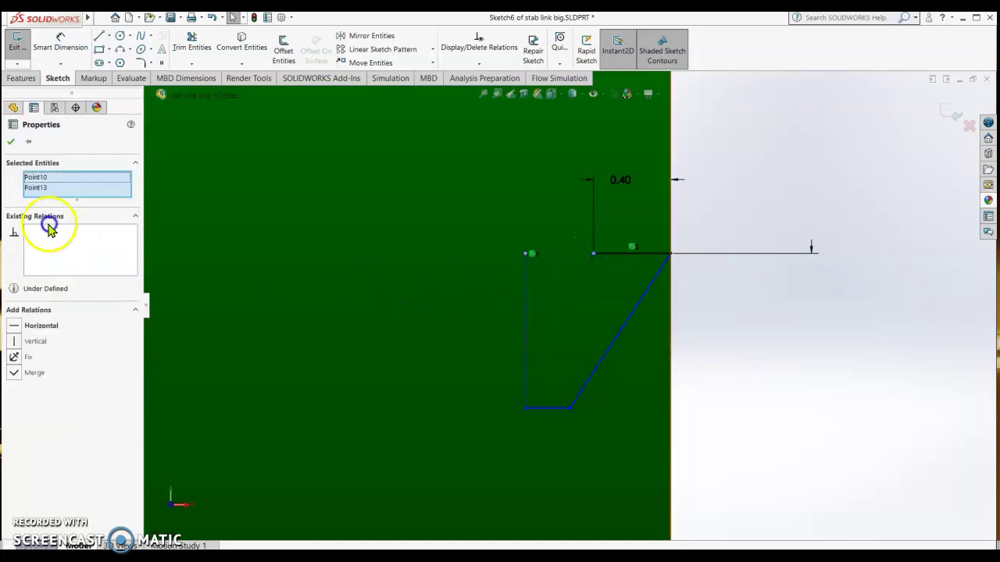
click(15, 376)
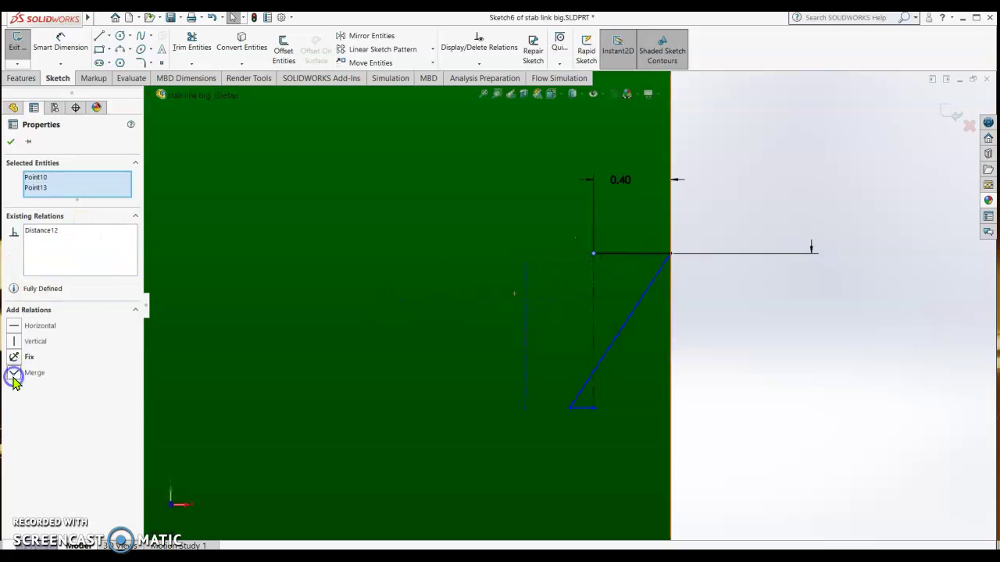
click(576, 466)
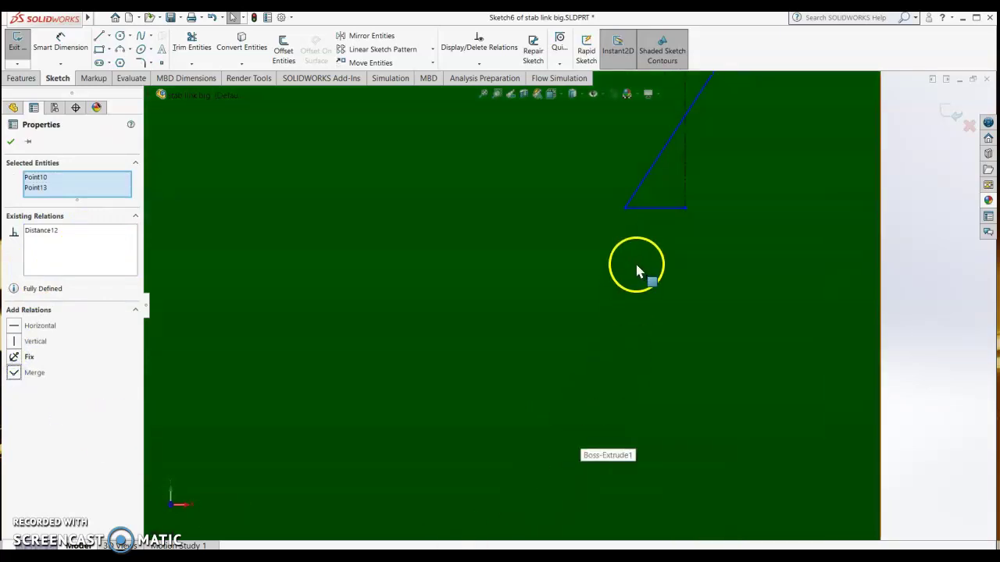
scroll(646, 328, up, 5)
click(11, 141)
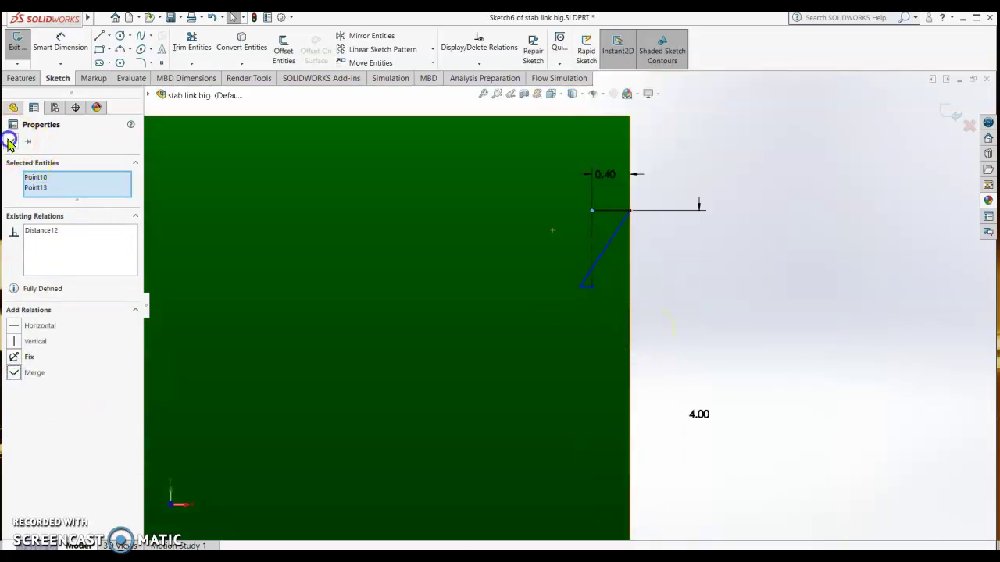
- Move the flank's lower corner across the centerline towards the end face, leaving the bottom line about 0.15 mm long
scroll(585, 299, down, 3)
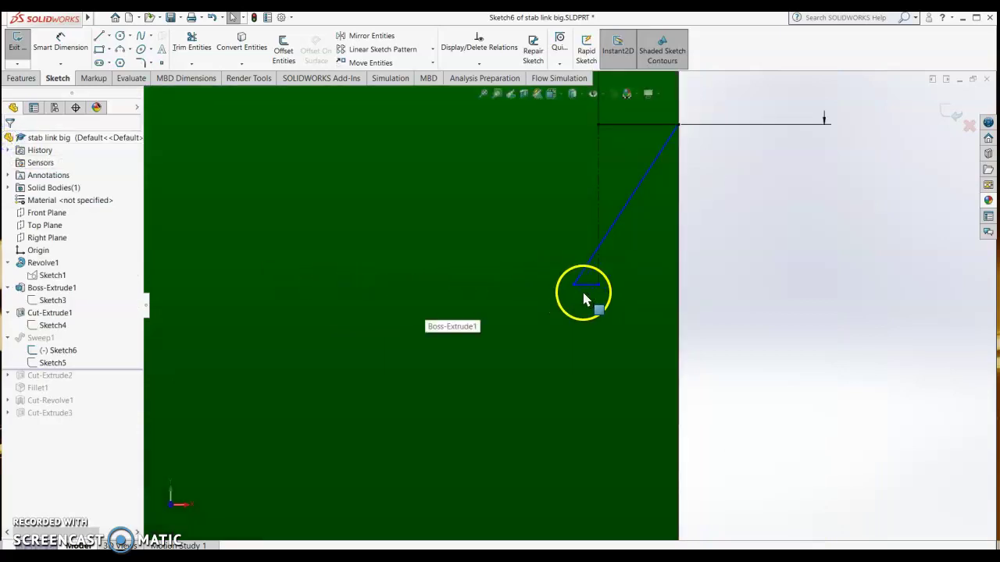
click(594, 287)
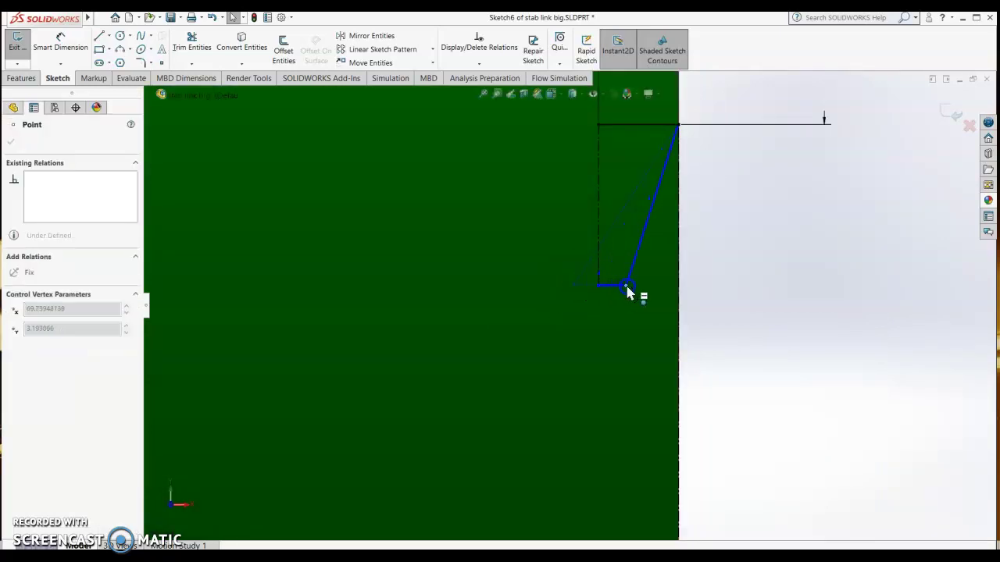
scroll(575, 332, up, 2)
scroll(423, 268, up, 2)
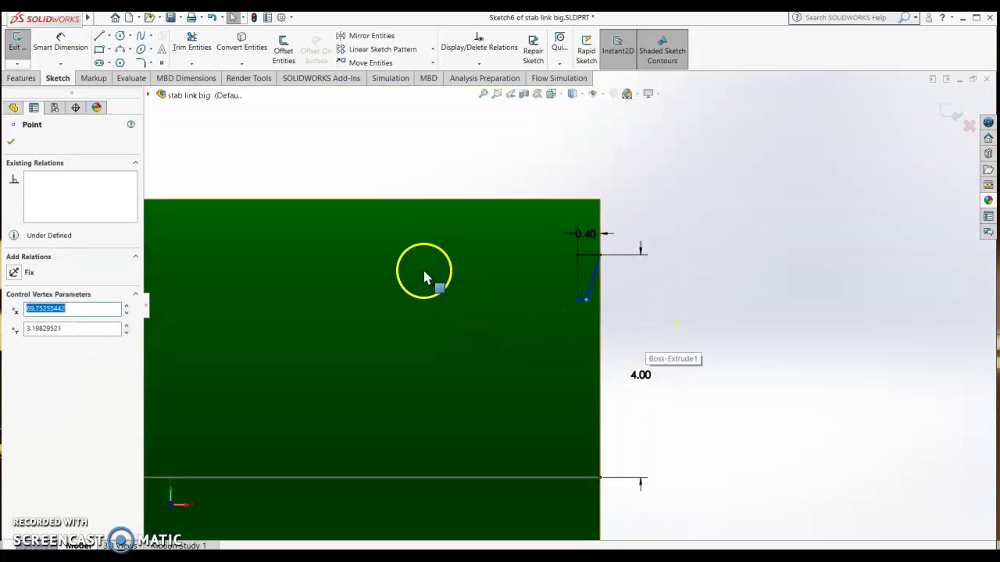
- Dimension the bottom line of the thread profile to 0.10 mm
click(63, 43)
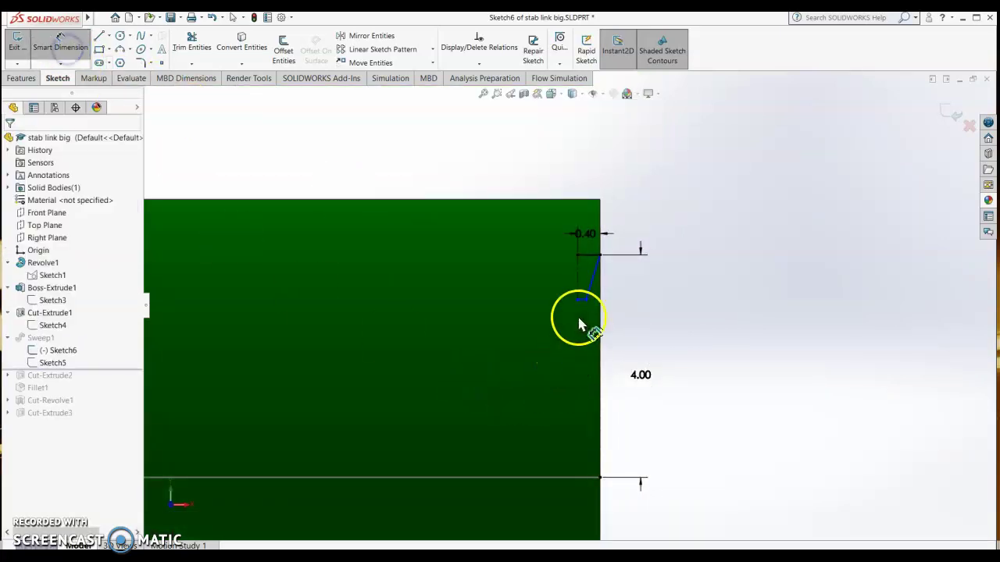
scroll(578, 305, down, 3)
click(589, 260)
click(578, 298)
key(BackSpace)
text(.1)
click(537, 286)
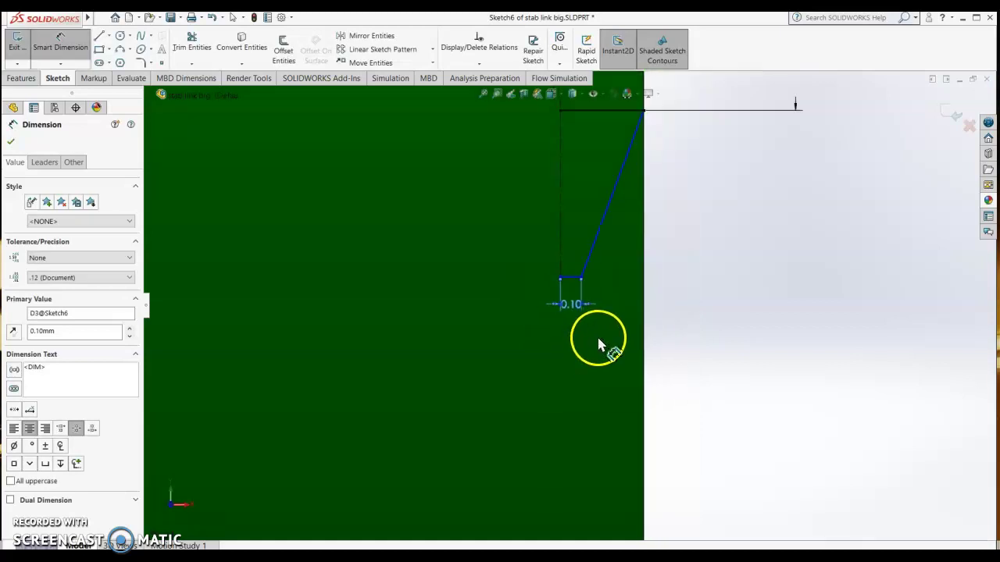
- Dimension the vertical distance between the profile's bottom and top lines to 0.60 mm
click(593, 164)
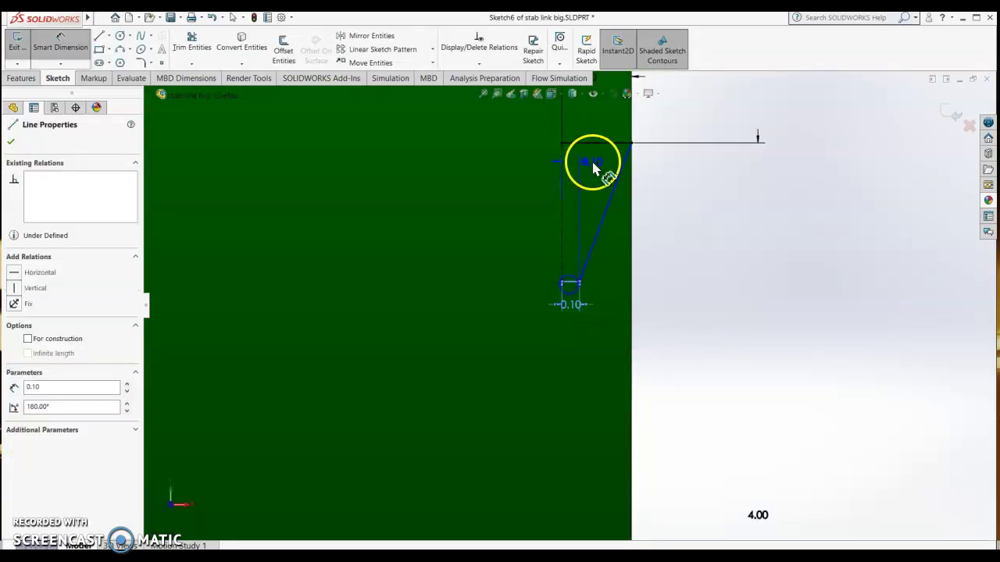
click(603, 145)
click(714, 232)
key(BackSpace)
text(0.6)
key(Return)
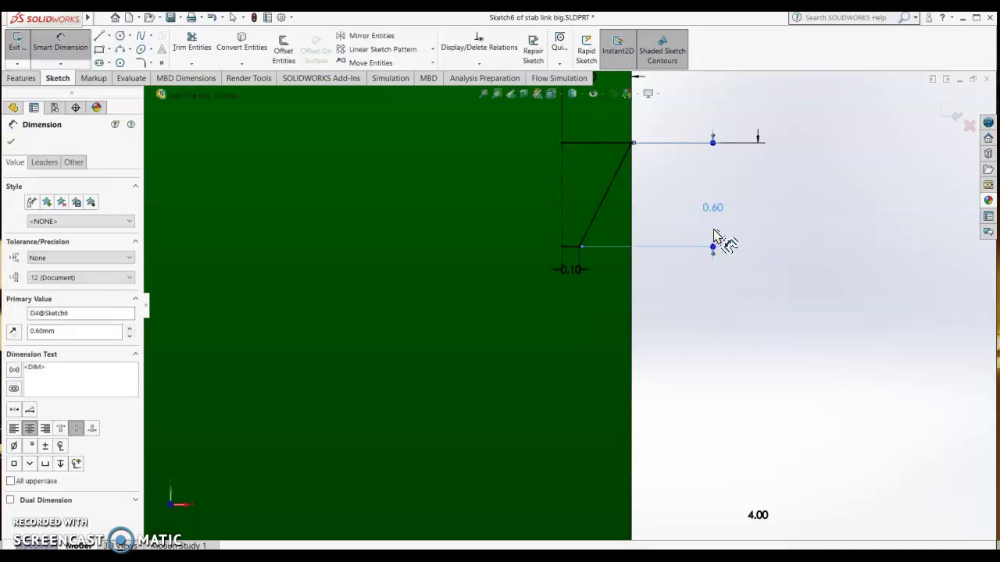
- Mirror the top line, slanted flank and bottom line about the vertical centerline to complete the trapezoidal thread profile
scroll(547, 304, up, 3)
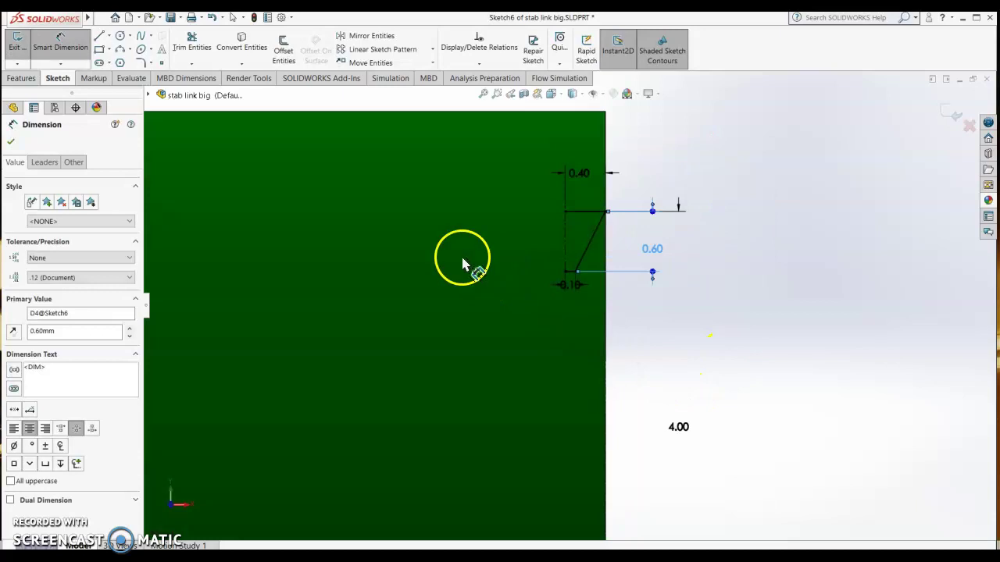
click(368, 39)
click(578, 214)
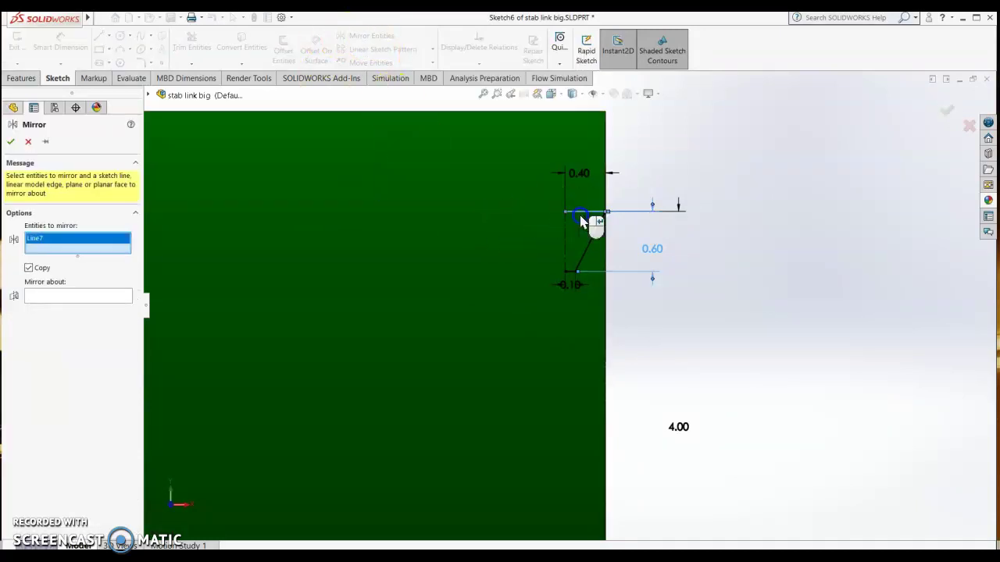
click(590, 245)
scroll(571, 281, down, 4)
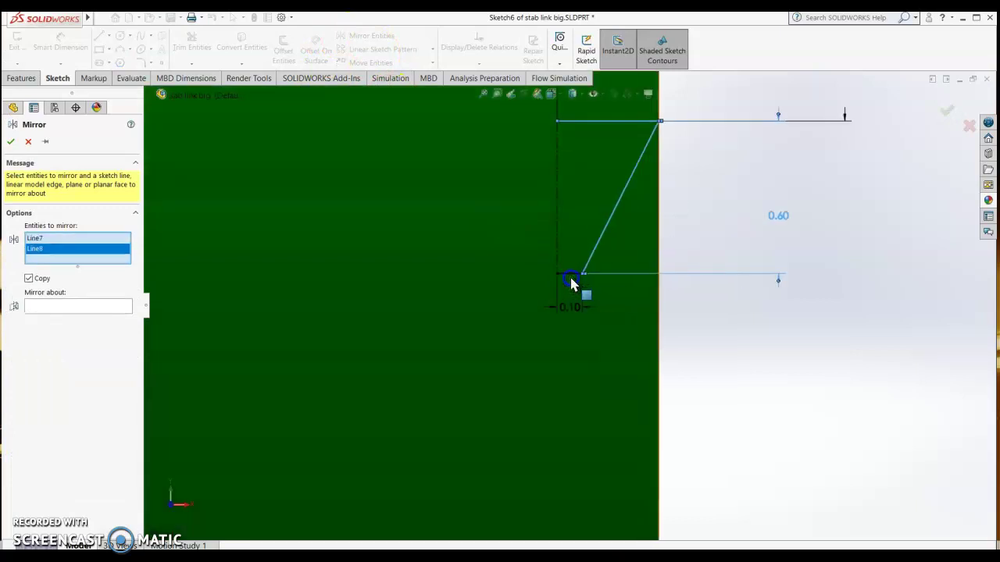
click(571, 275)
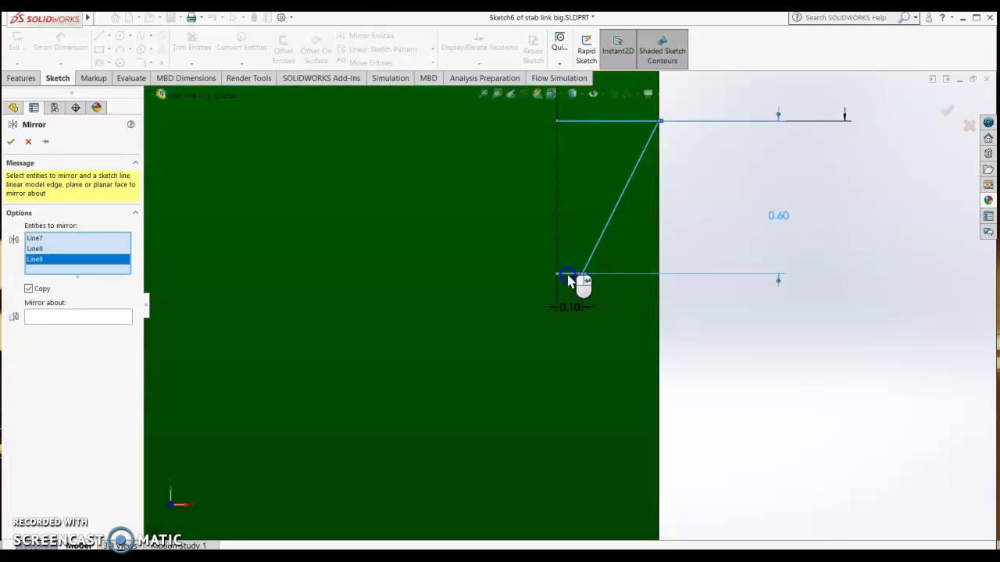
click(84, 317)
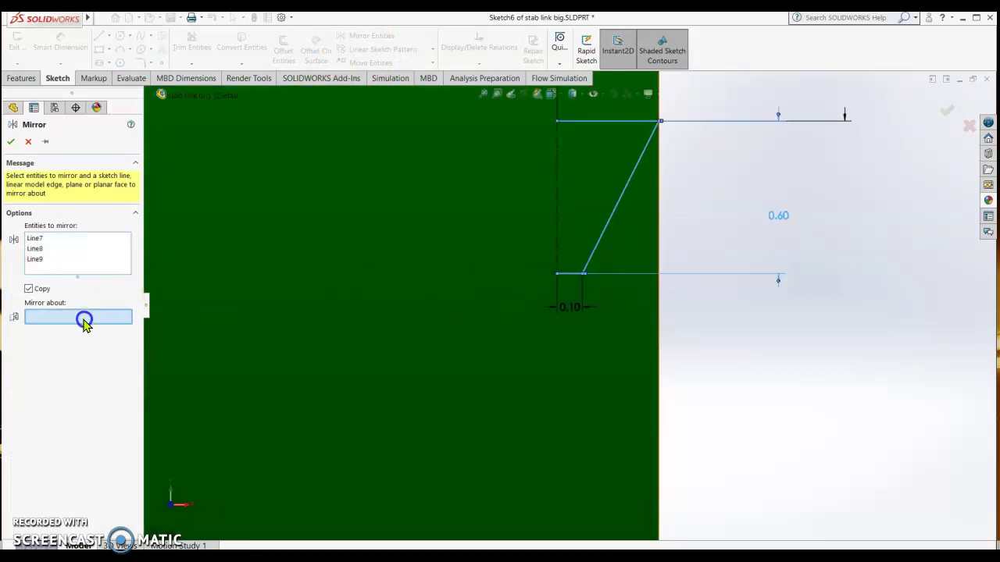
click(557, 226)
click(11, 142)
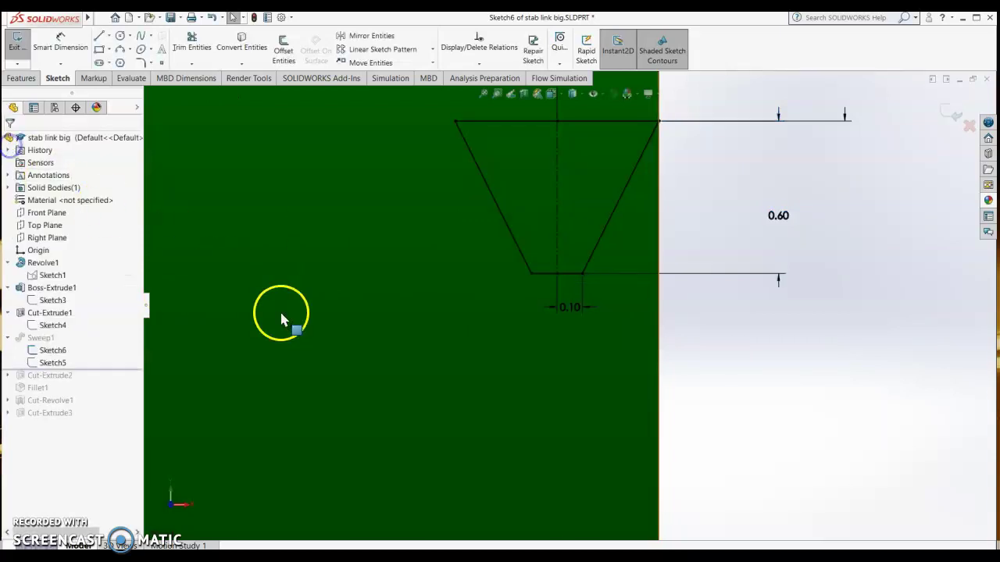
- Exit Sketch6 and open the Sweep1 feature for editing
scroll(586, 404, up, 3)
mouse_move(587, 252)
mouse_down()
mouse_move(592, 200)
mouse_move(578, 232)
mouse_move(524, 233)
mouse_move(570, 322)
mouse_up()
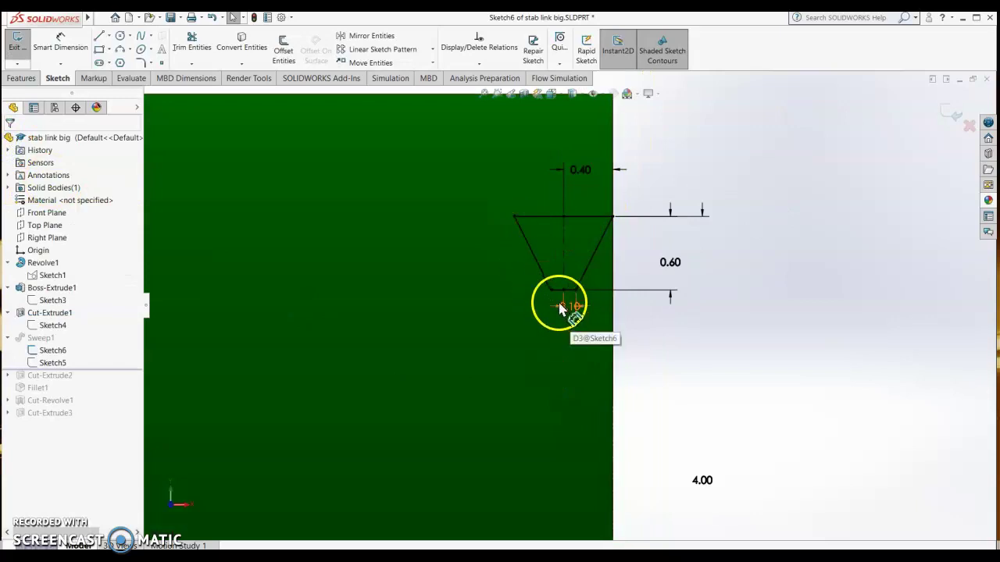
click(572, 305)
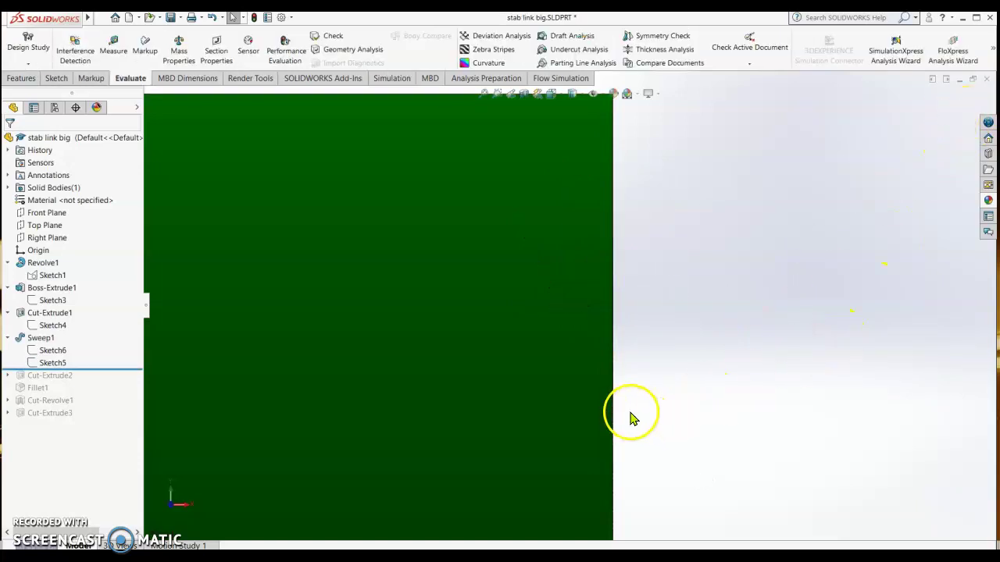
right_click(32, 339)
click(41, 285)
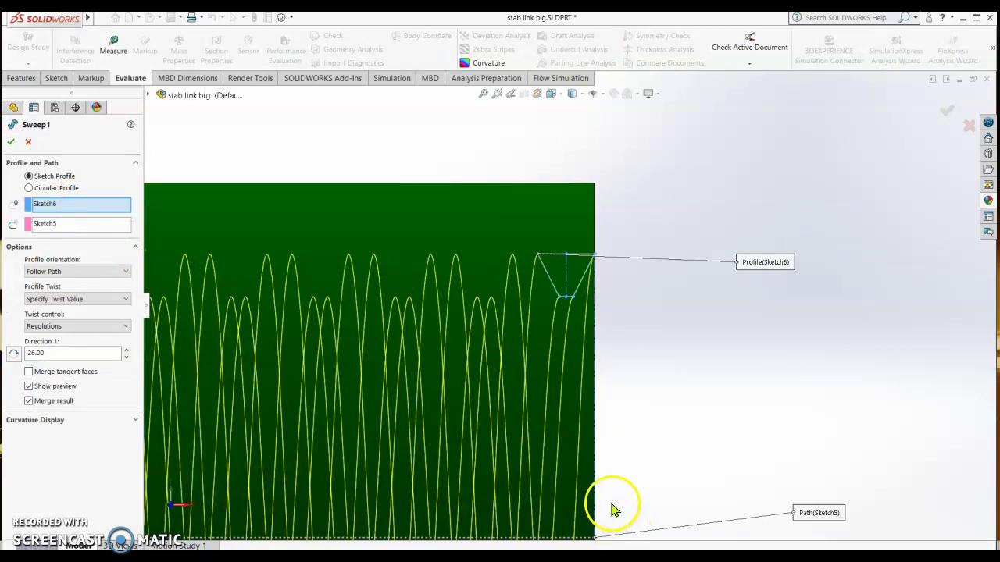
- Move the profile callout clear of the thread profile and examine the sweep preview along the Sketch5 path
drag(763, 270, 727, 179)
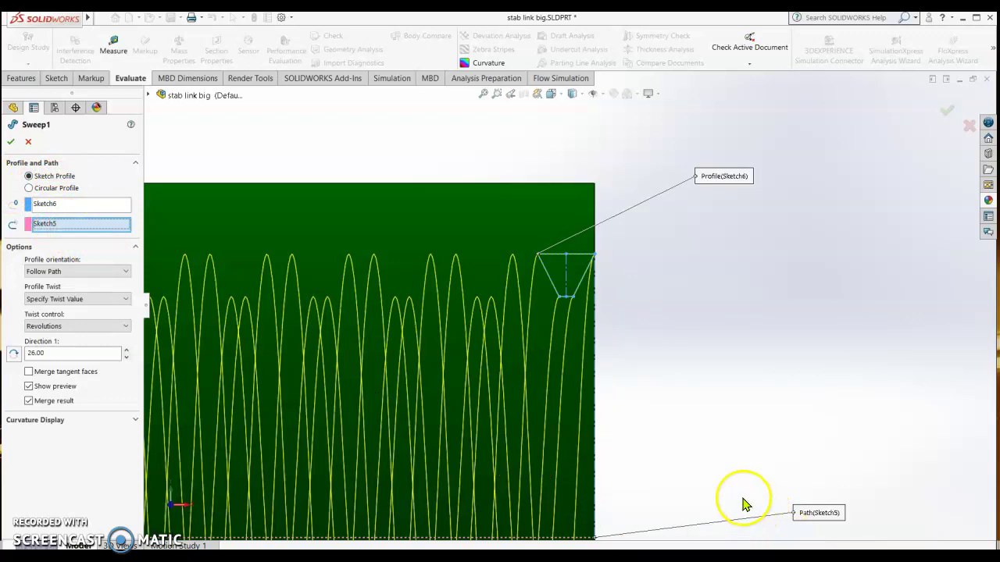
key(ctrl+Up)
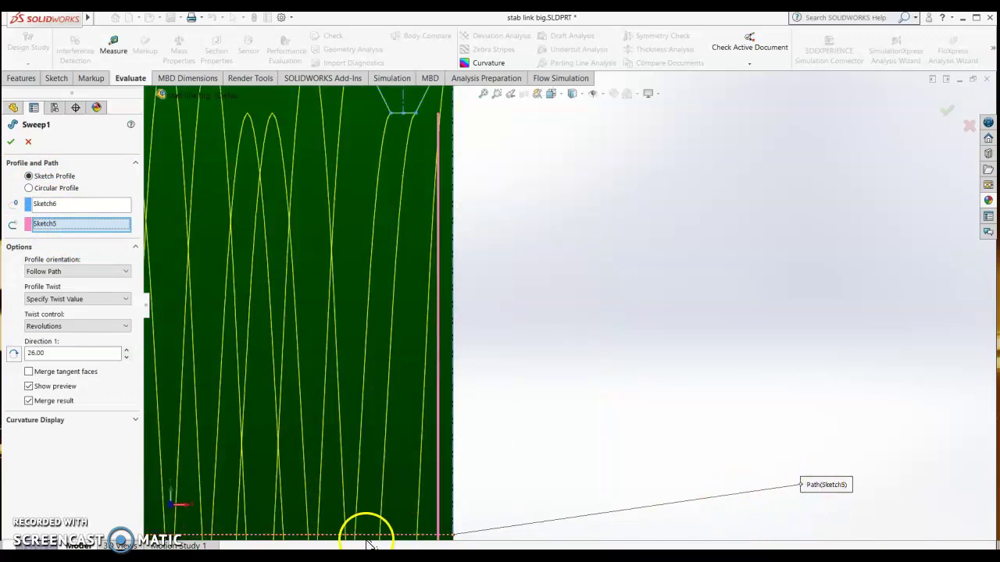
scroll(368, 529, up, 3)
scroll(364, 425, up, 3)
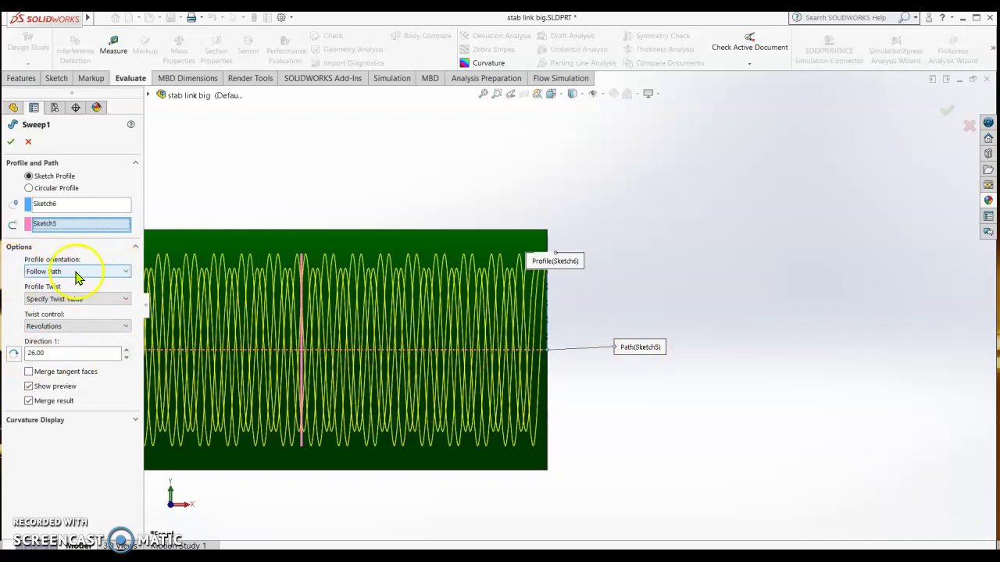
- Choose Specify Twist Value as Sweep1's profile twist, and switch the twist control to Degrees and back to Revolutions
click(125, 302)
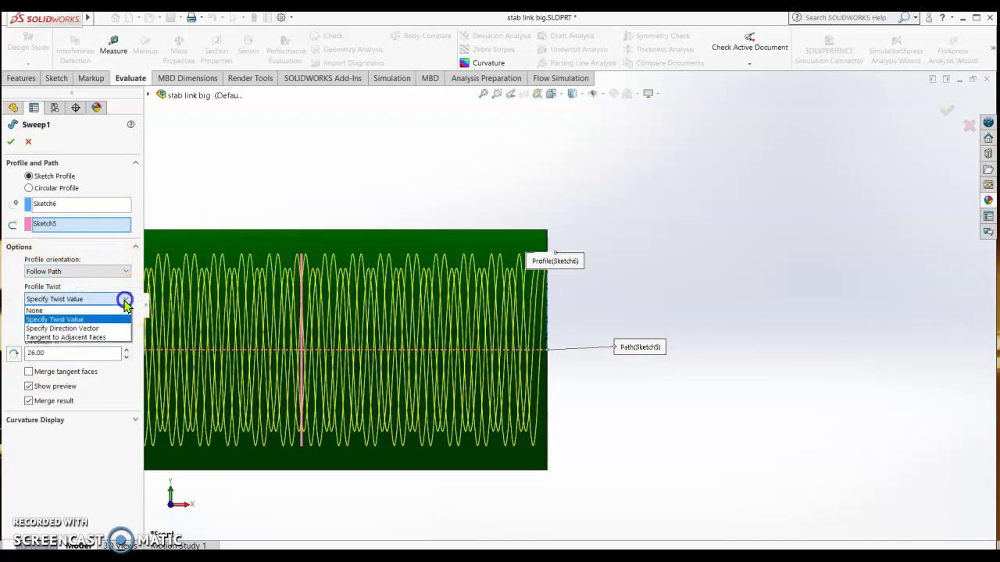
click(81, 320)
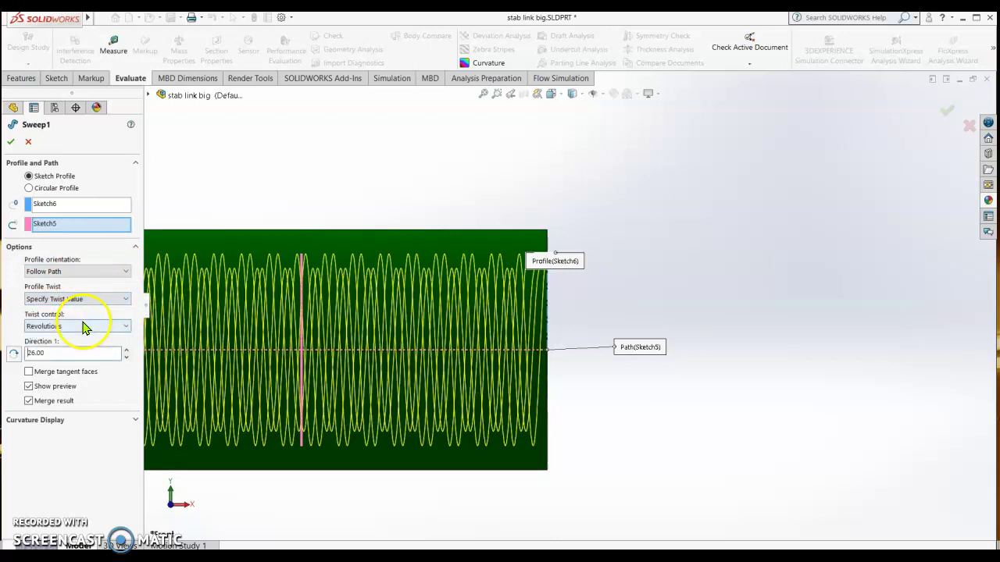
click(126, 326)
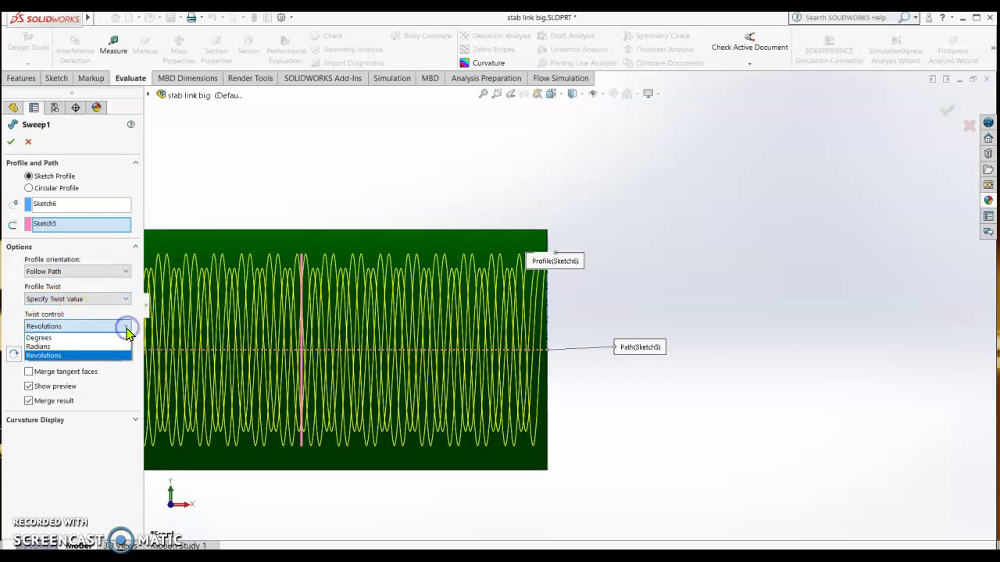
click(82, 338)
click(127, 327)
click(94, 356)
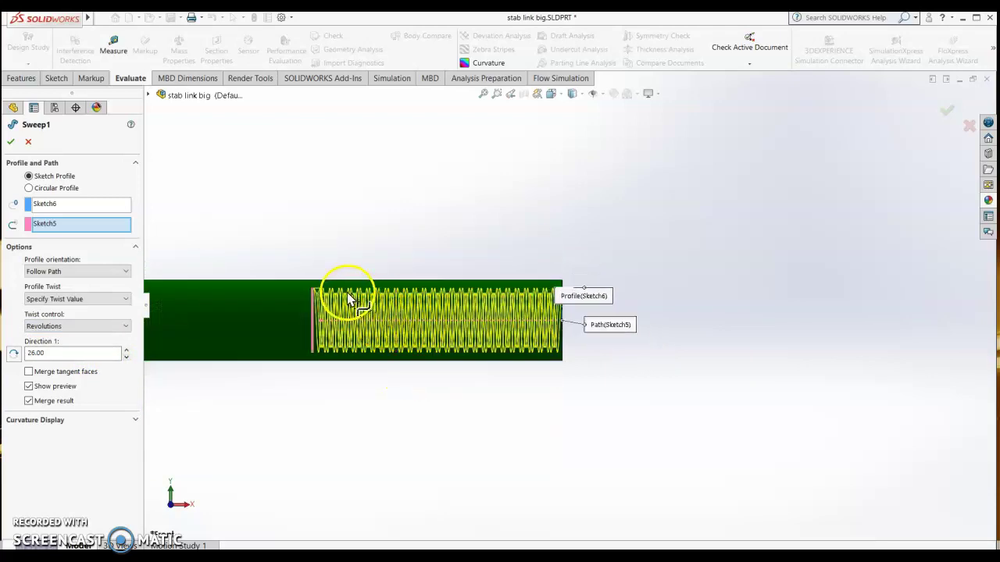
- Check the far end of the thread preview, accept Sweep1, and view the threaded bore from the rod's open end
scroll(368, 320, down, 5)
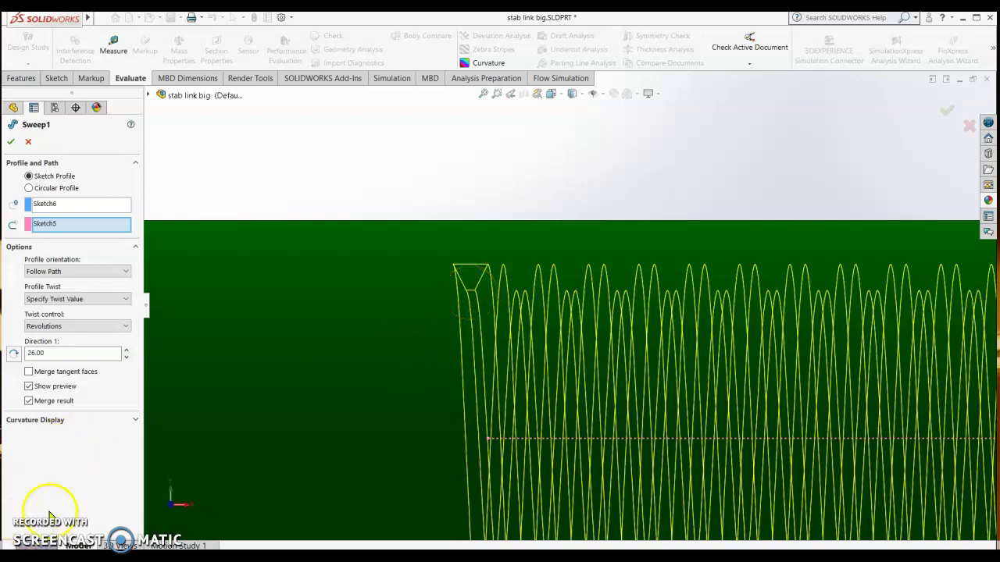
click(10, 144)
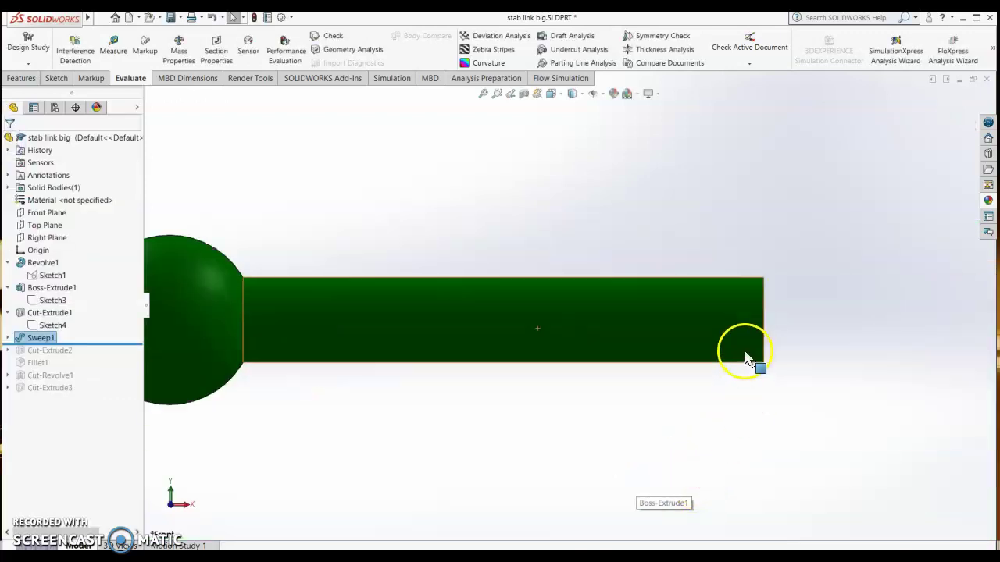
middle_drag(766, 328, 741, 380)
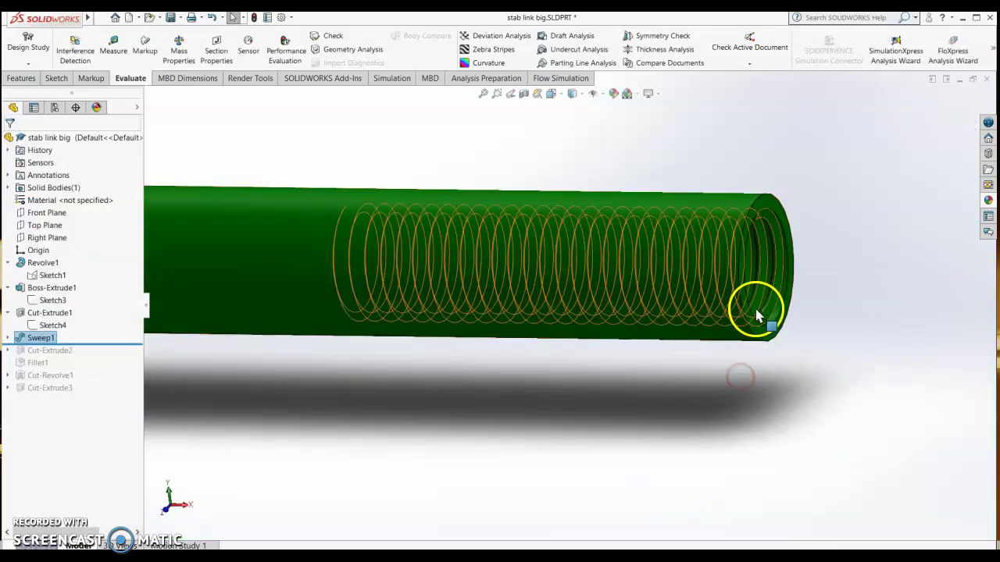
- Roll the model forward past Cut-Extrude2 and open its Sketch7 for editing to review the circular profile at the rod's end
middle_drag(756, 315, 759, 319)
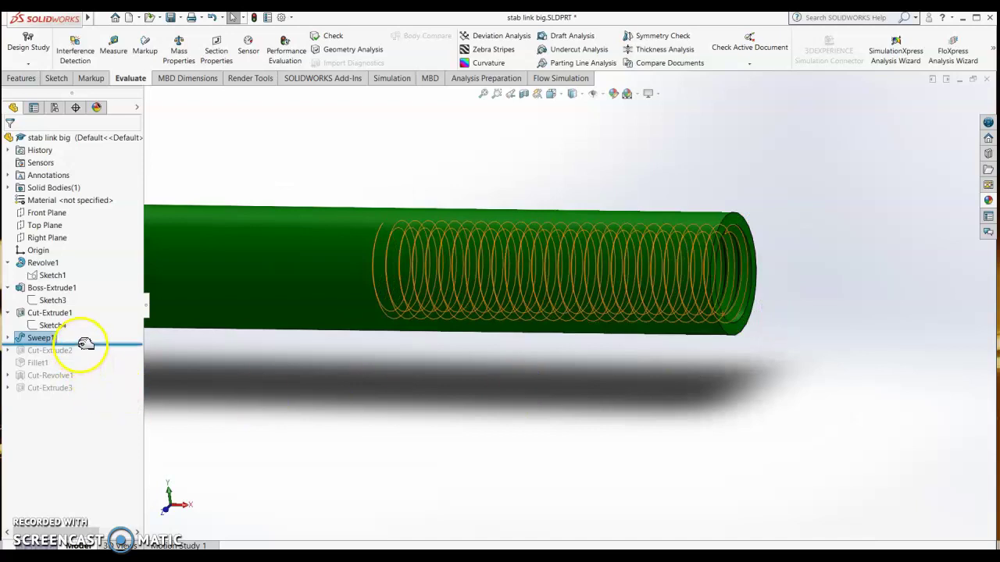
drag(84, 343, 83, 357)
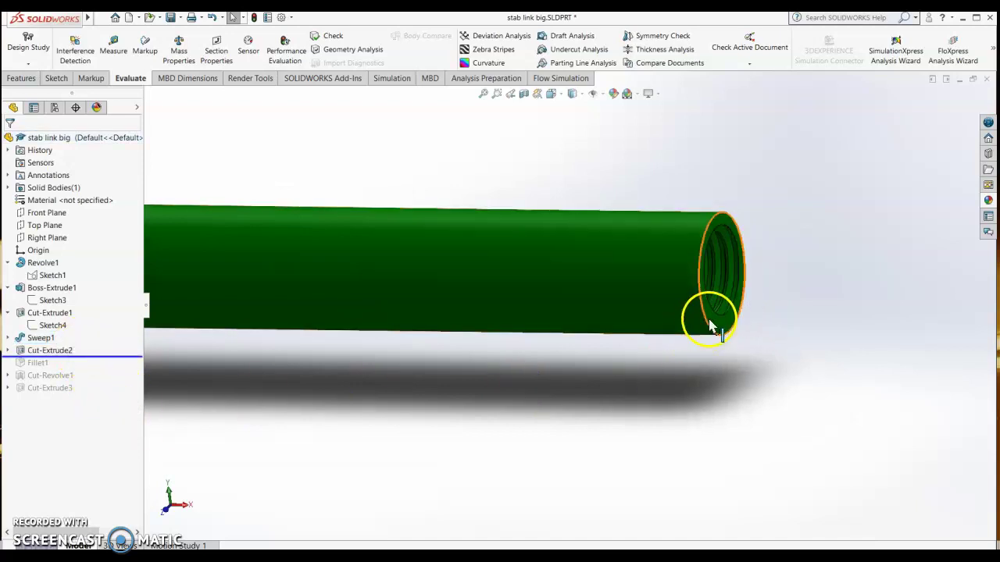
click(7, 351)
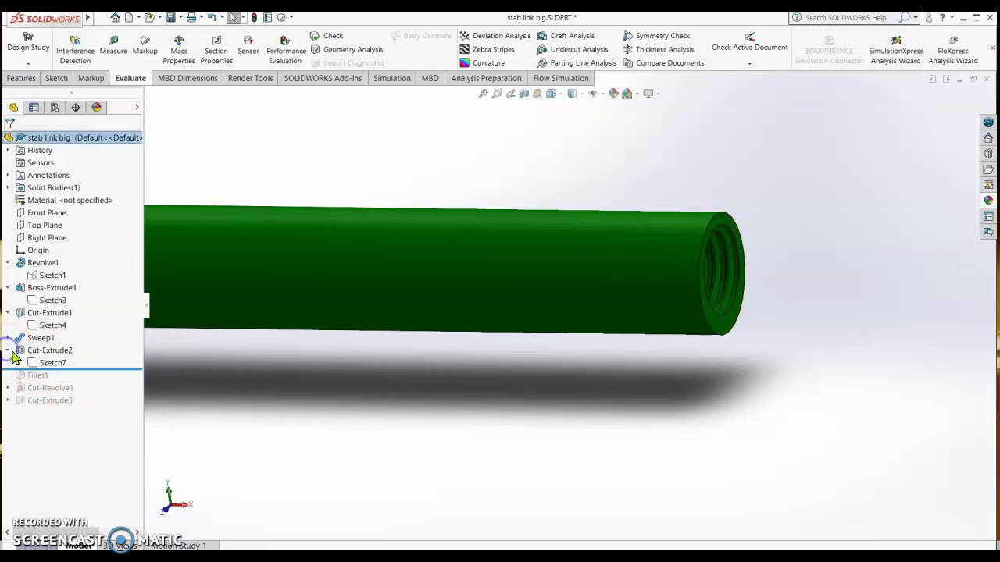
right_click(61, 369)
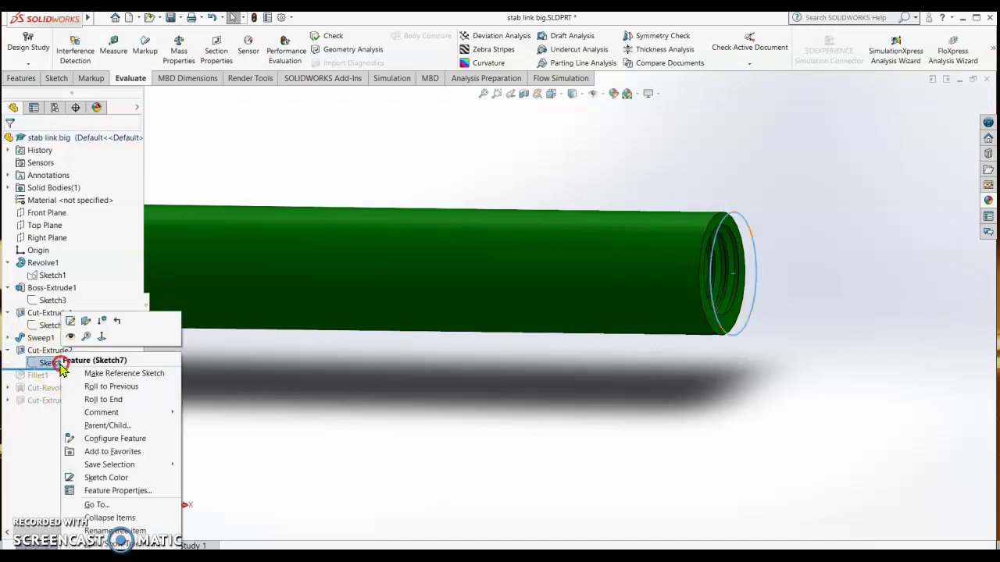
click(70, 322)
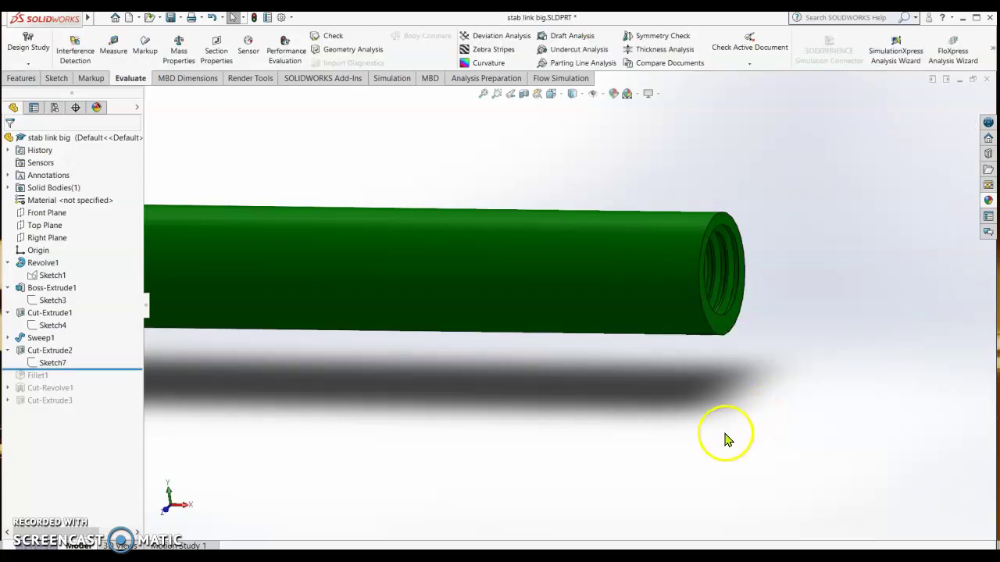
- Try a new sketch on the rod's open end face with its outer circular edge converted, and discard the sketch
right_click(723, 331)
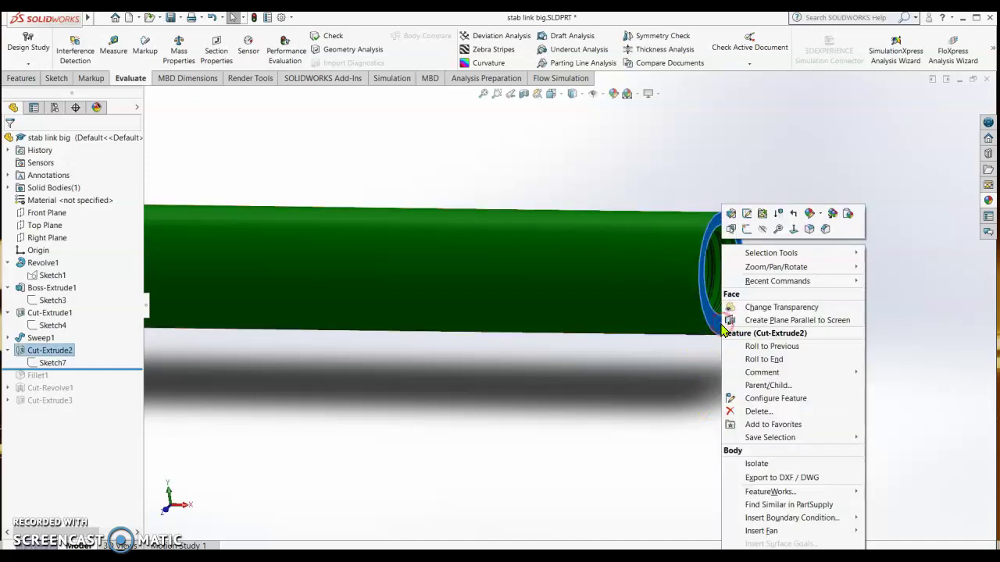
click(762, 214)
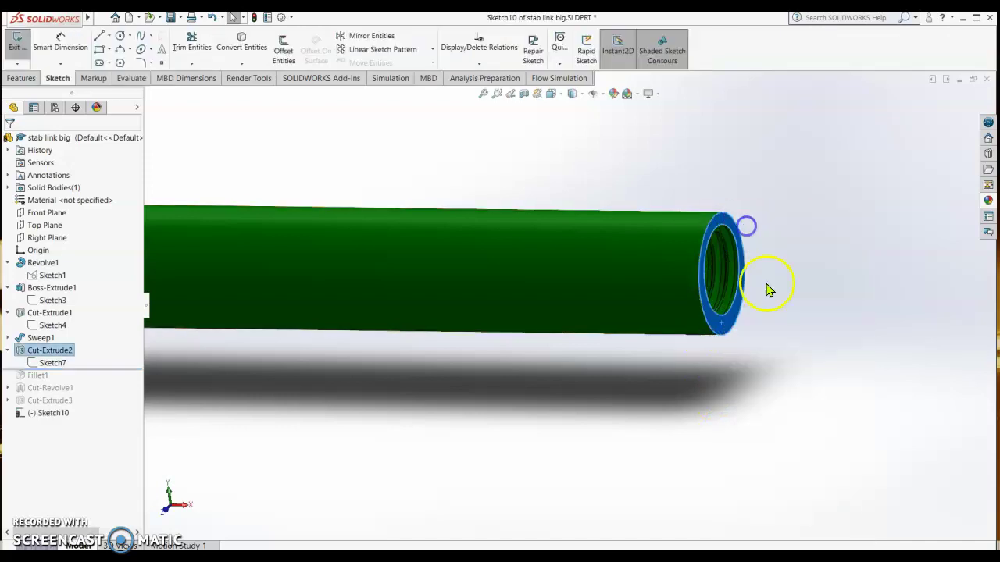
click(240, 39)
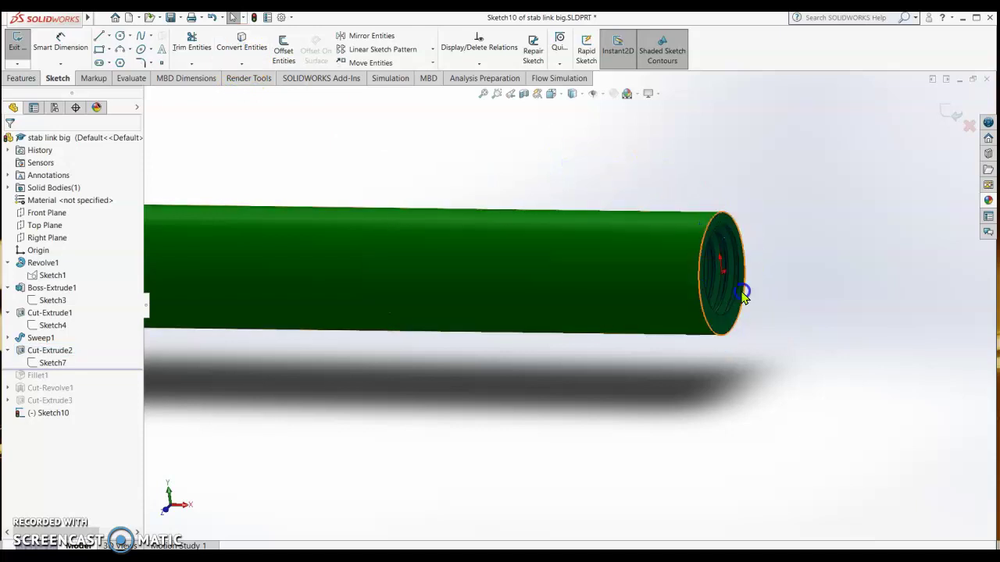
click(713, 335)
key(Escape)
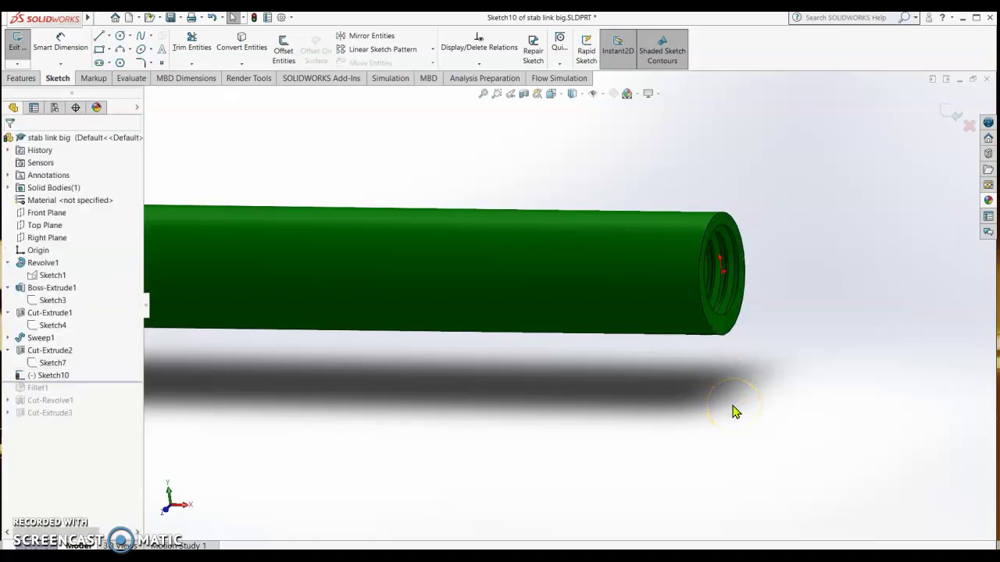
click(252, 417)
- Open Cut-Extrude2 for editing, review its blind cut settings, and close the feature with the whole part in view
right_click(39, 351)
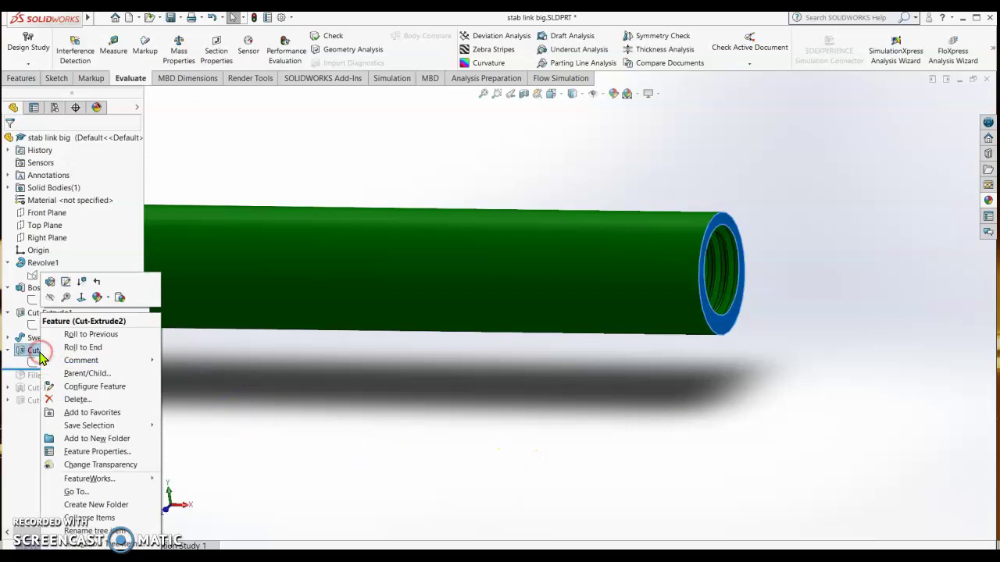
click(50, 277)
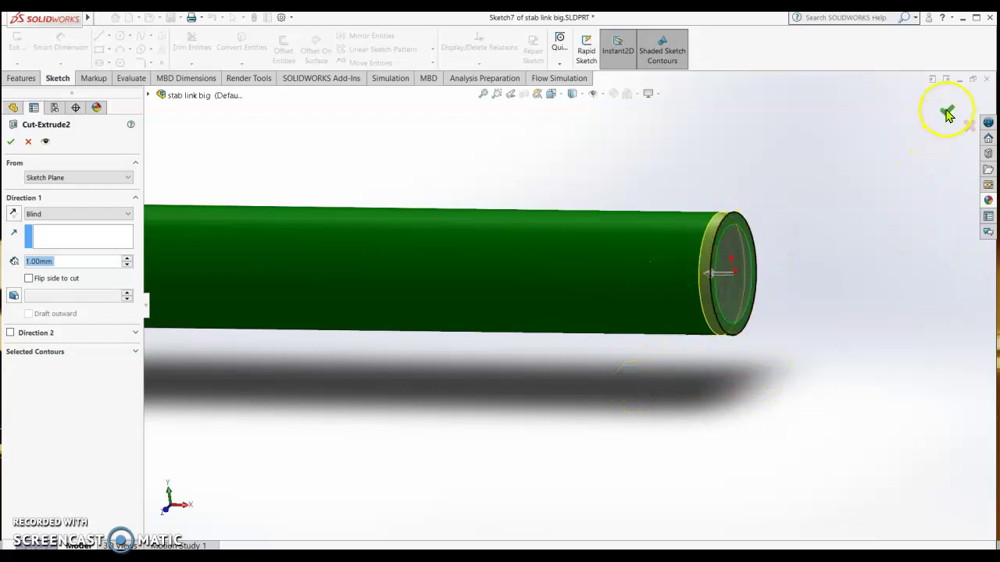
key(z)
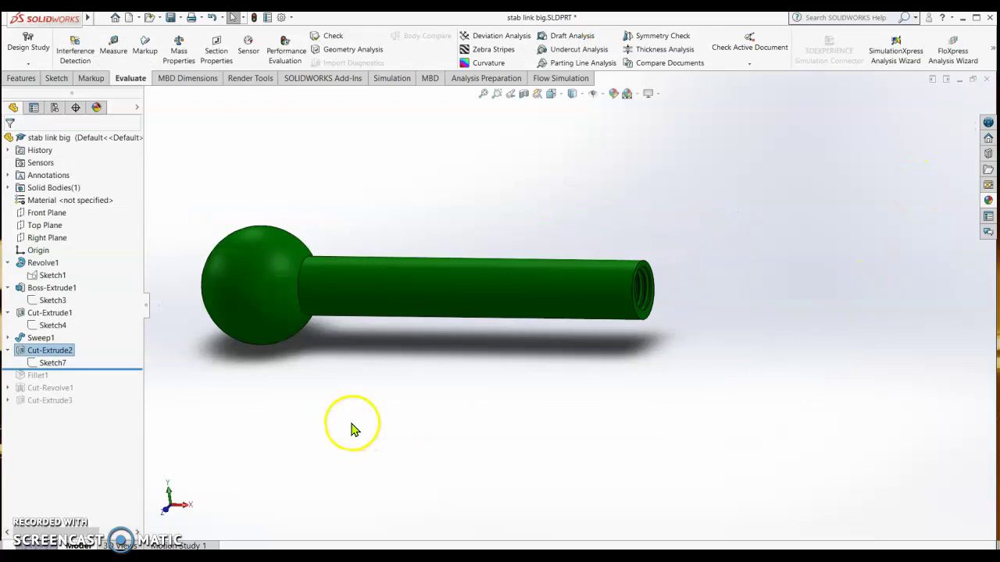
- Roll the model forward past Fillet1 and examine the fillet at the rod's open end
click(84, 368)
drag(85, 368, 84, 379)
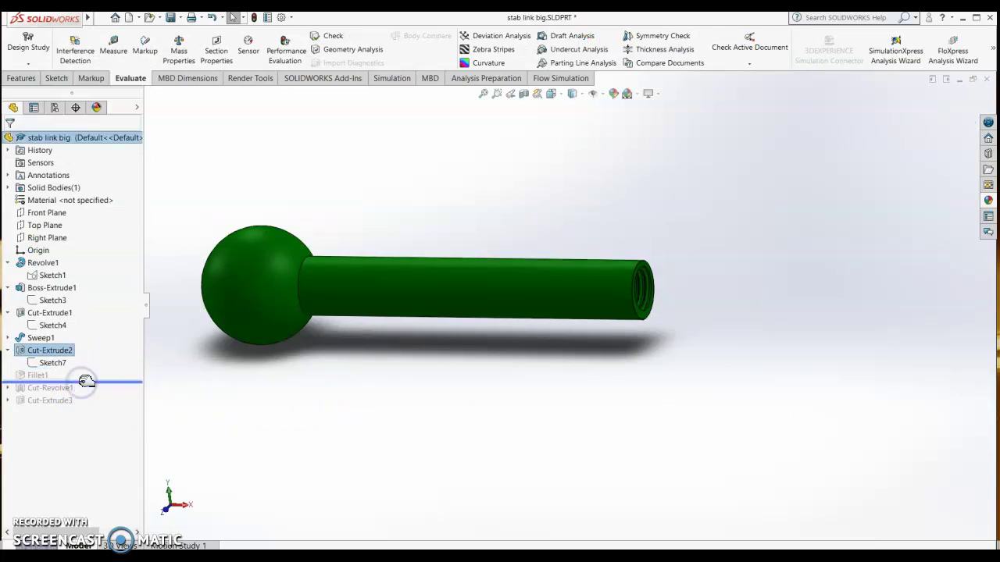
scroll(664, 282, down, 2)
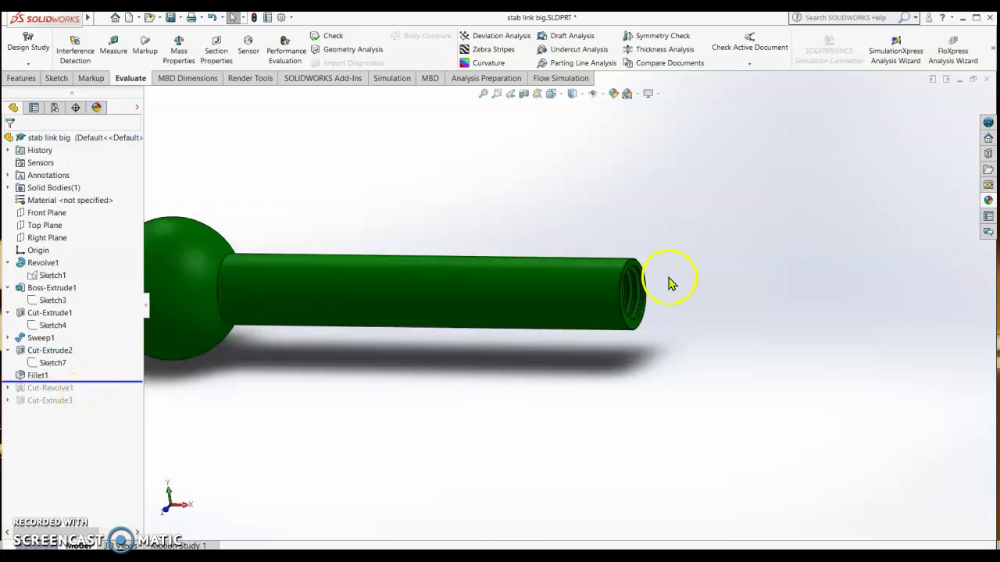
scroll(574, 371, down, 2)
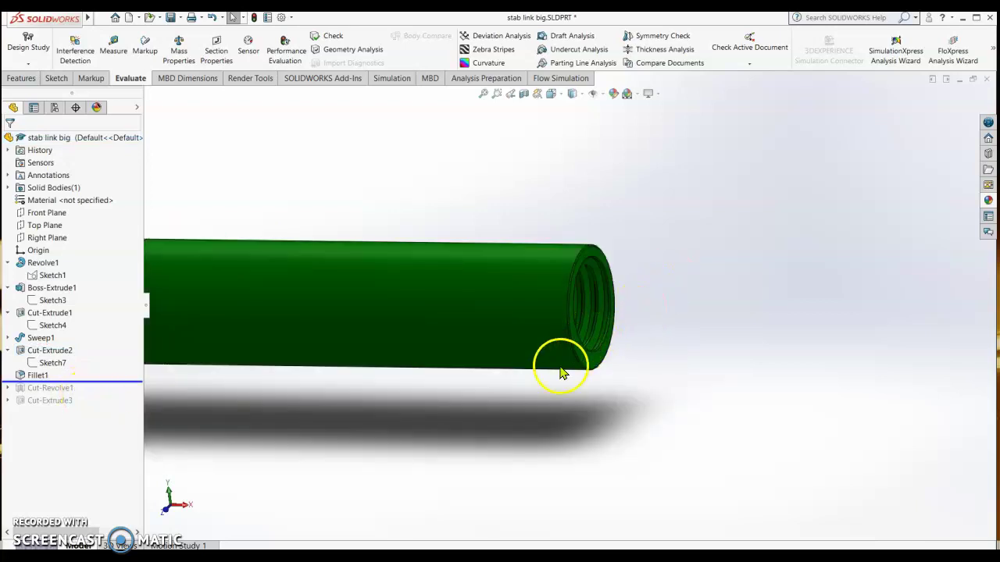
right_click(35, 375)
click(233, 414)
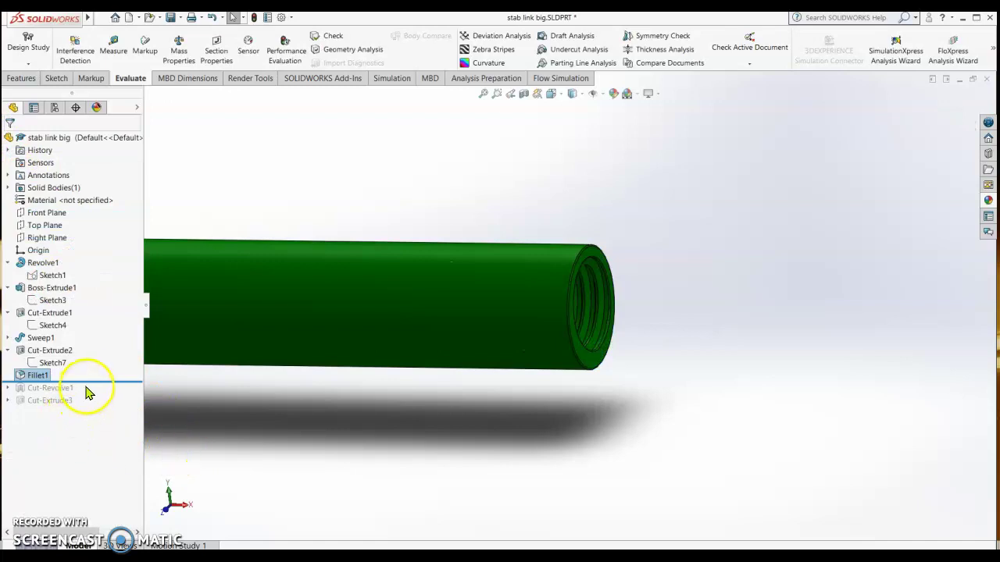
- Roll the model forward past Cut-Revolve1 and expand the feature to reveal its Sketch8
drag(93, 381, 92, 389)
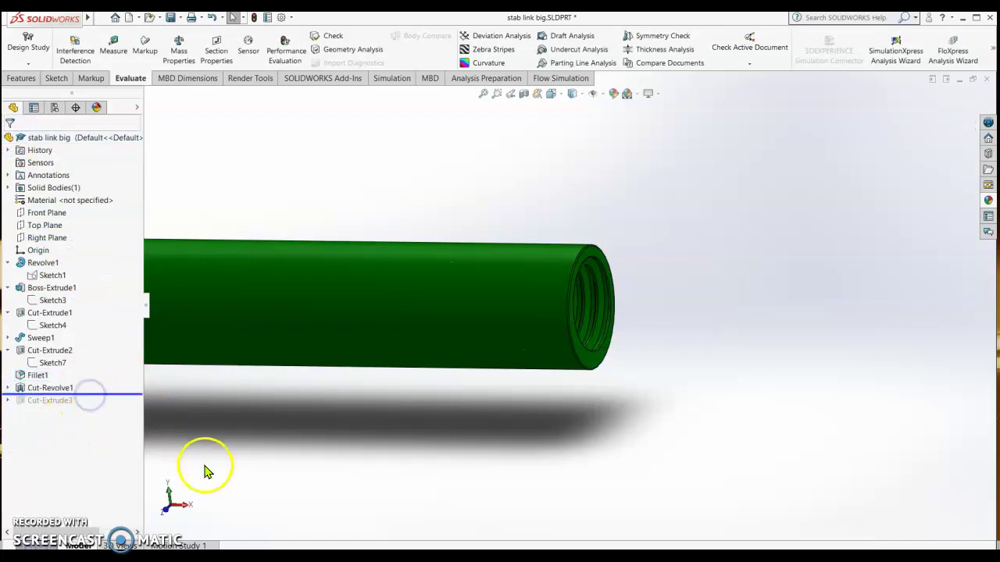
scroll(286, 440, up, 5)
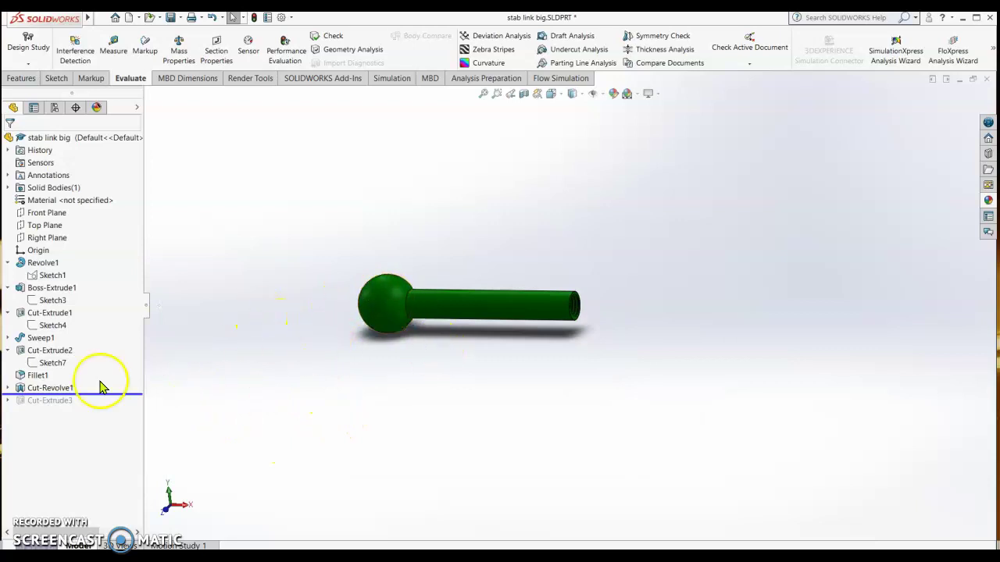
click(7, 388)
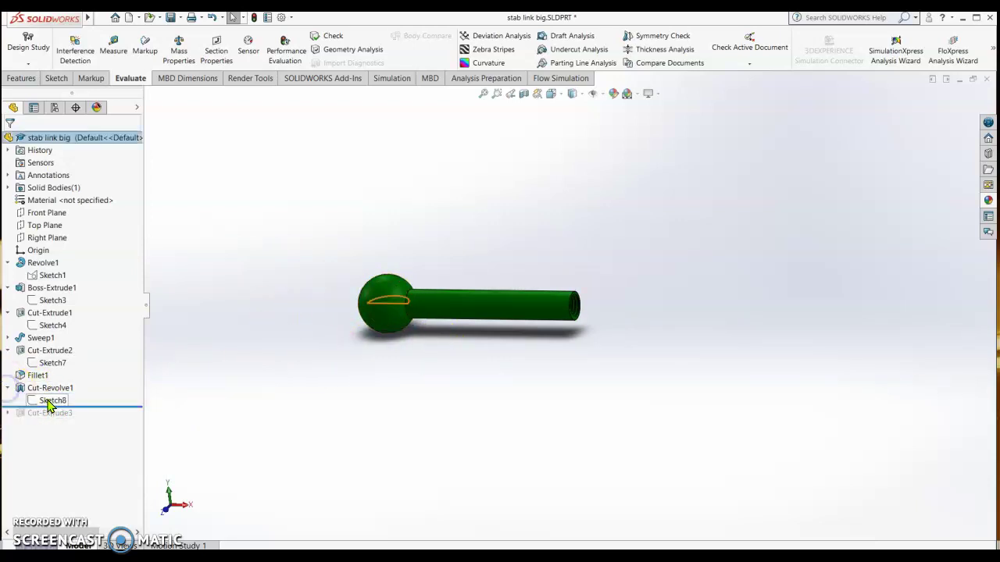